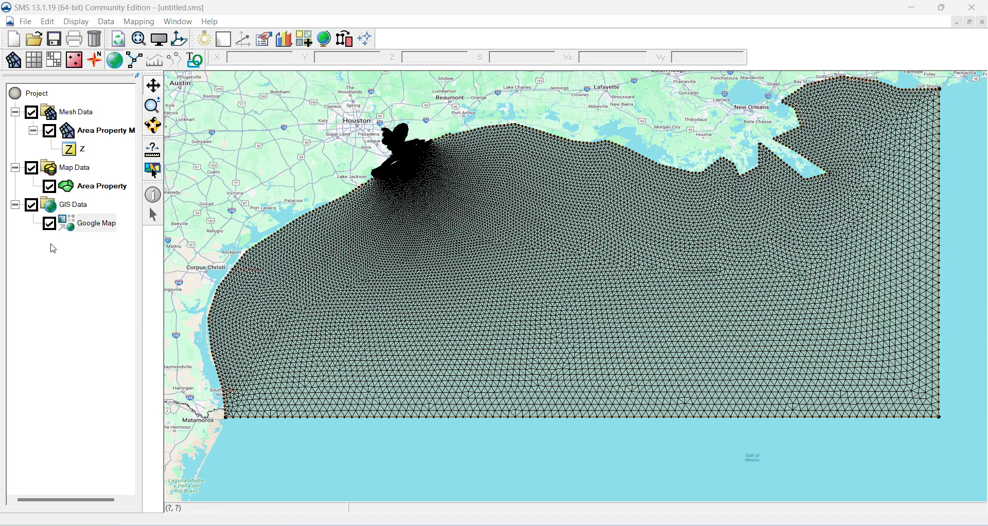
- Add the World Imagery online map, display it instead of the Google Map, and hide the mesh data
click(284, 41)
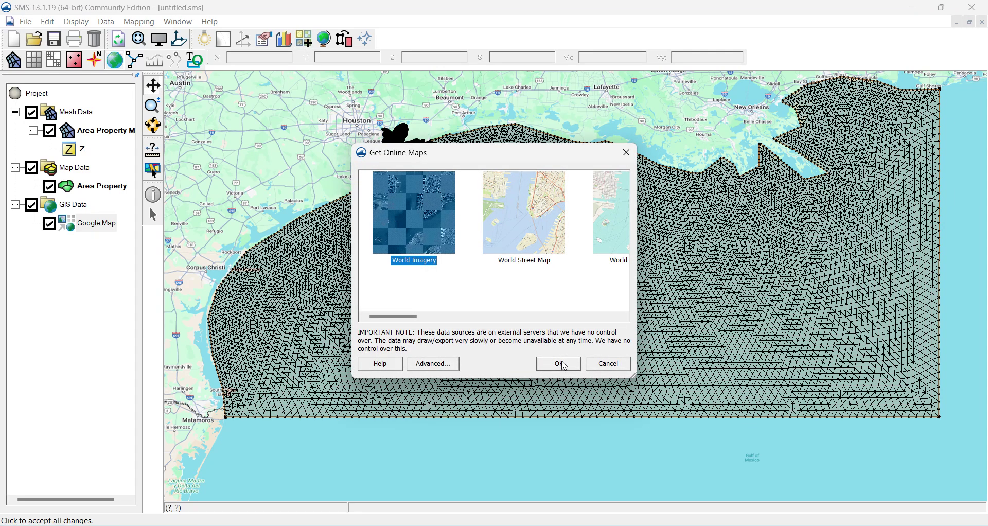
click(560, 364)
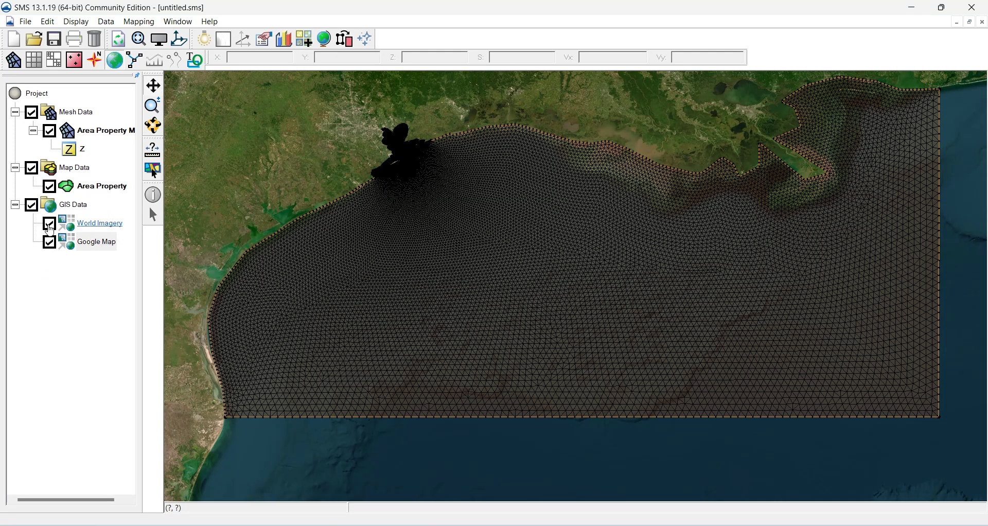
click(49, 225)
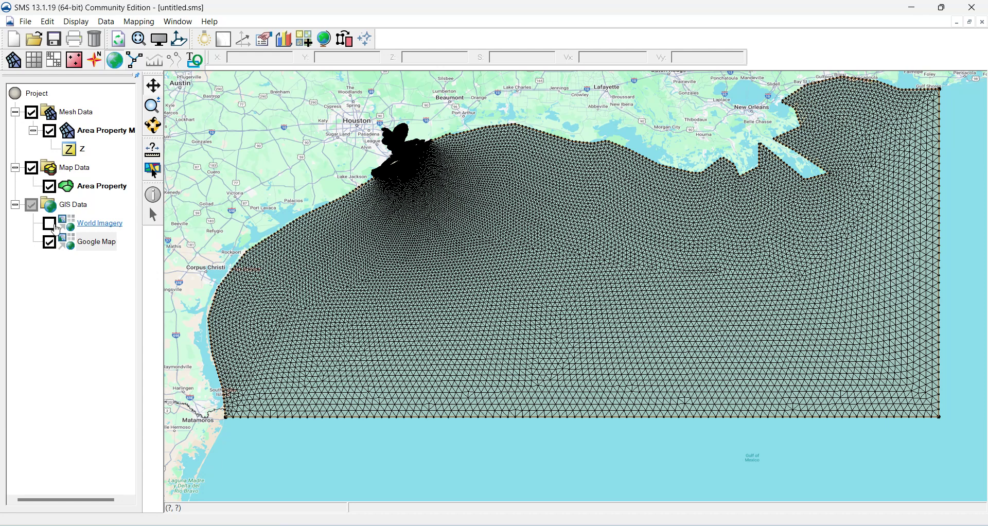
click(49, 242)
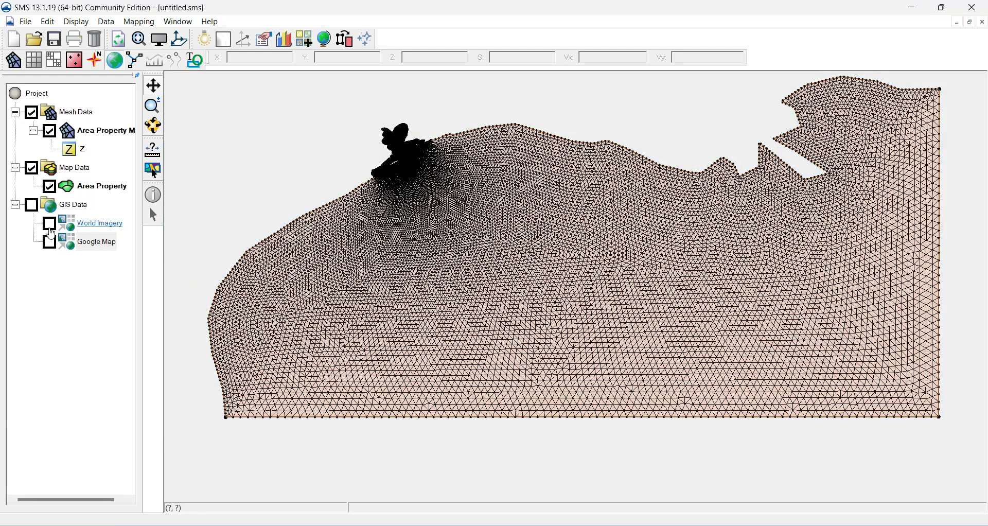
click(50, 226)
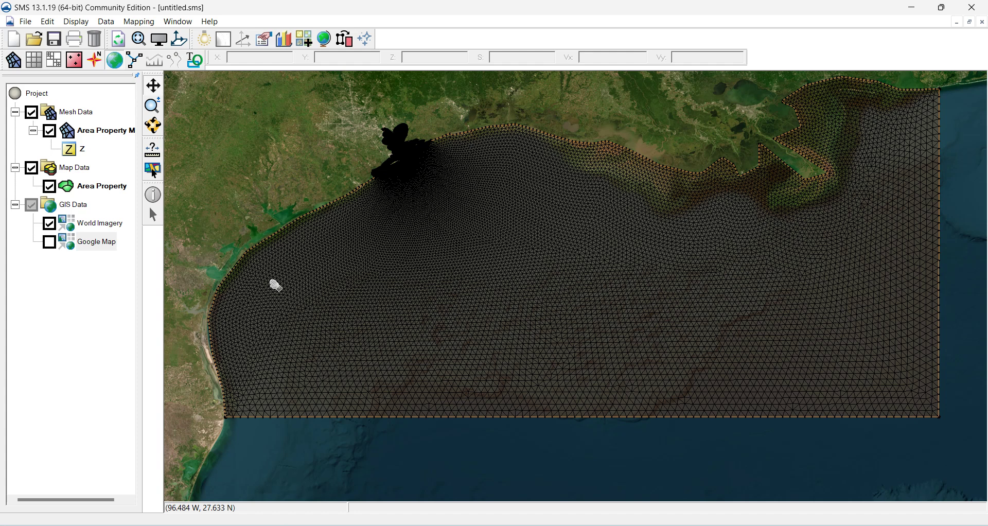
click(32, 113)
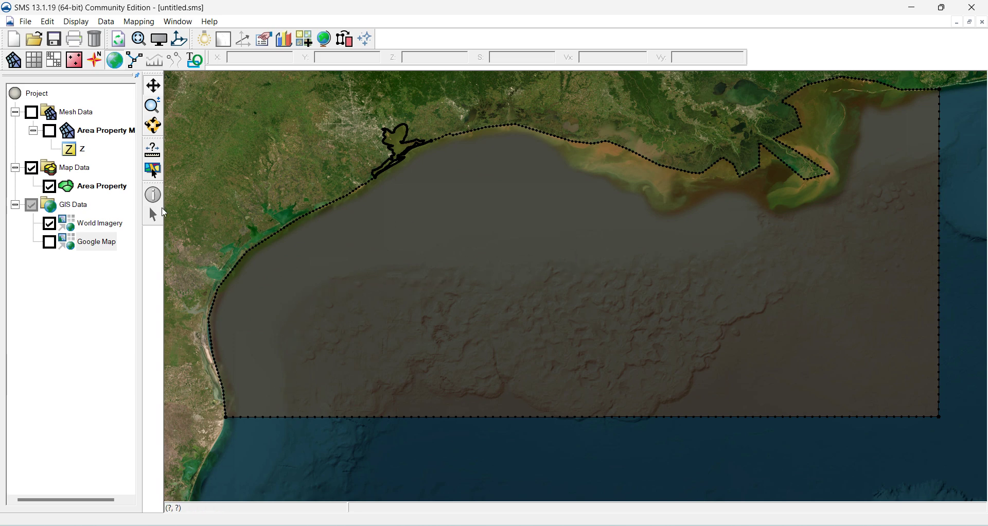
- In the Area Property coverage, draw a feature arc following the offshore shelf edge from the southern boundary to the eastern boundary
click(102, 185)
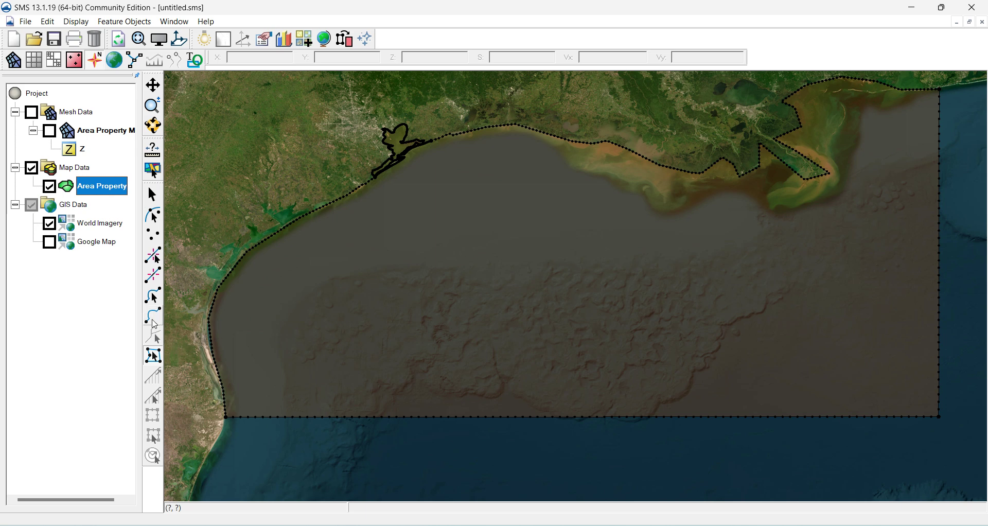
click(154, 297)
click(285, 417)
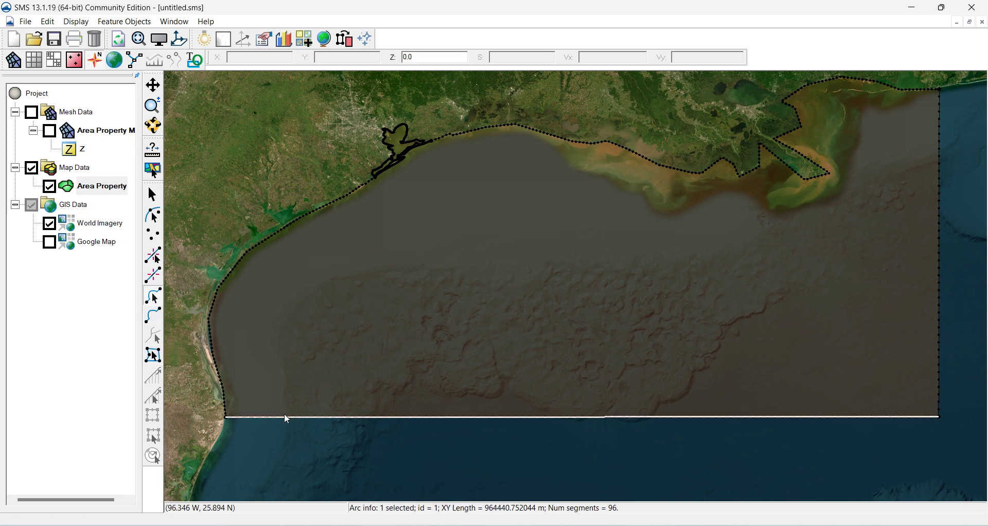
click(153, 315)
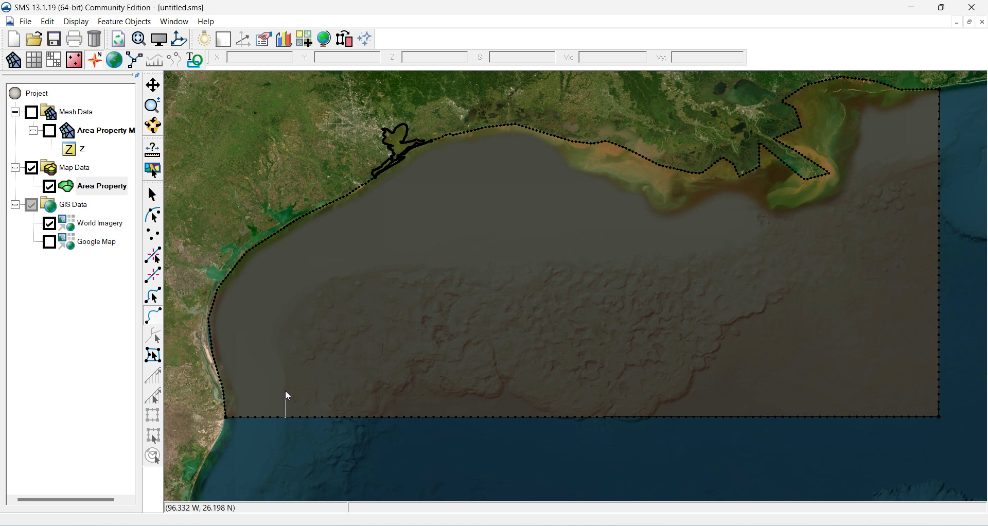
click(277, 346)
click(290, 314)
click(323, 287)
click(355, 276)
click(407, 271)
click(451, 275)
click(486, 283)
click(526, 281)
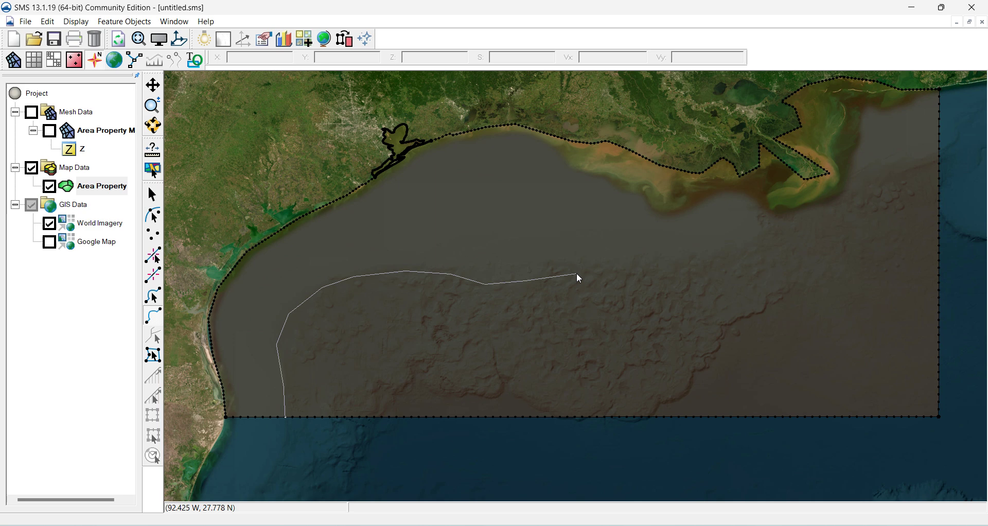
click(636, 269)
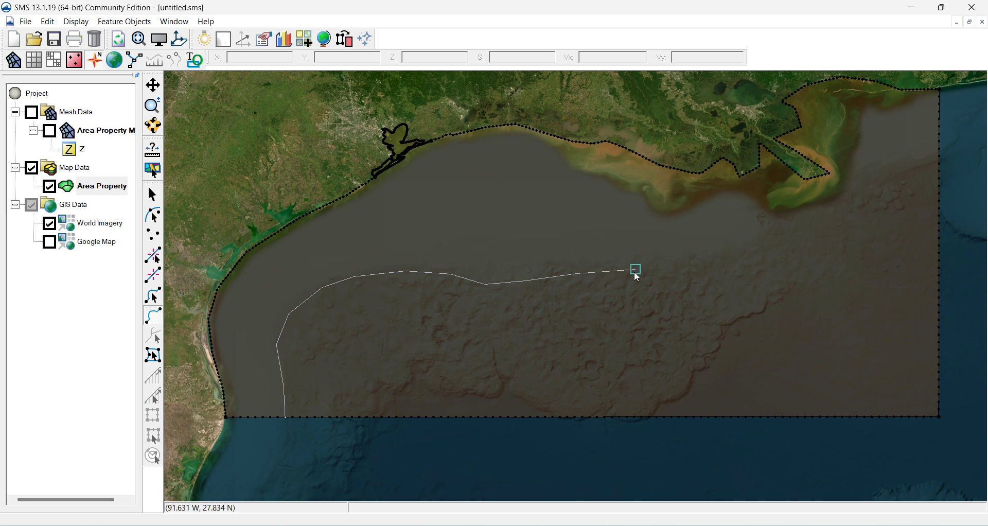
click(719, 259)
click(790, 238)
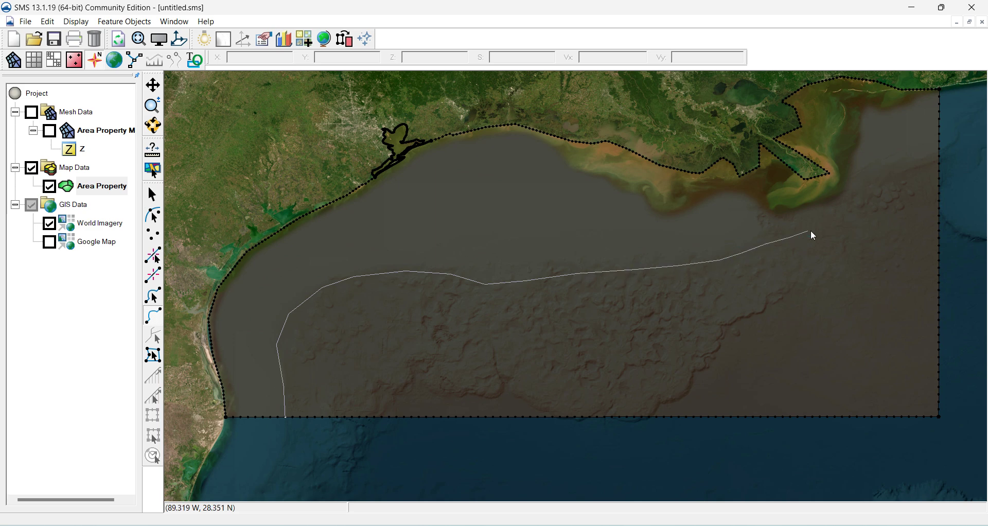
click(864, 197)
click(883, 181)
click(938, 163)
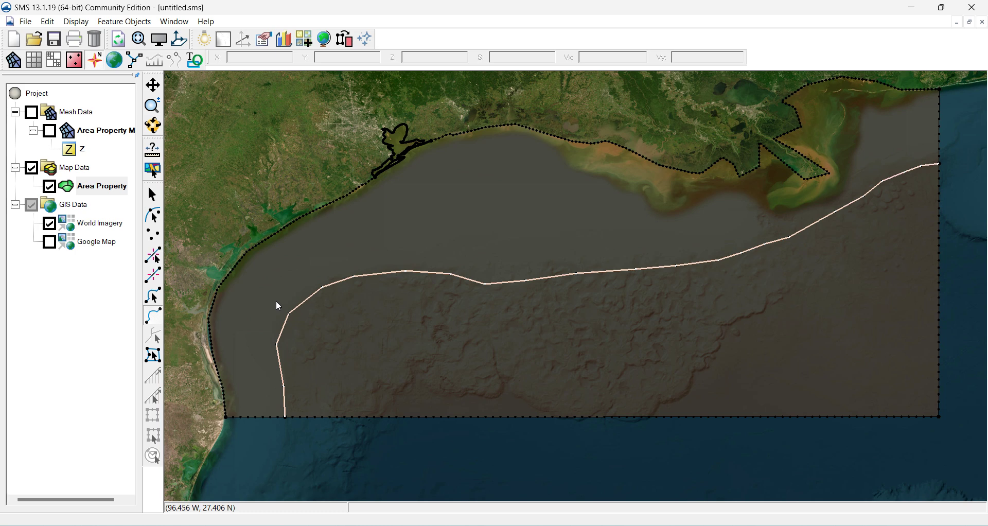
- Redistribute the new shelf-edge arc's vertices with a specified average spacing of 0.05
click(152, 297)
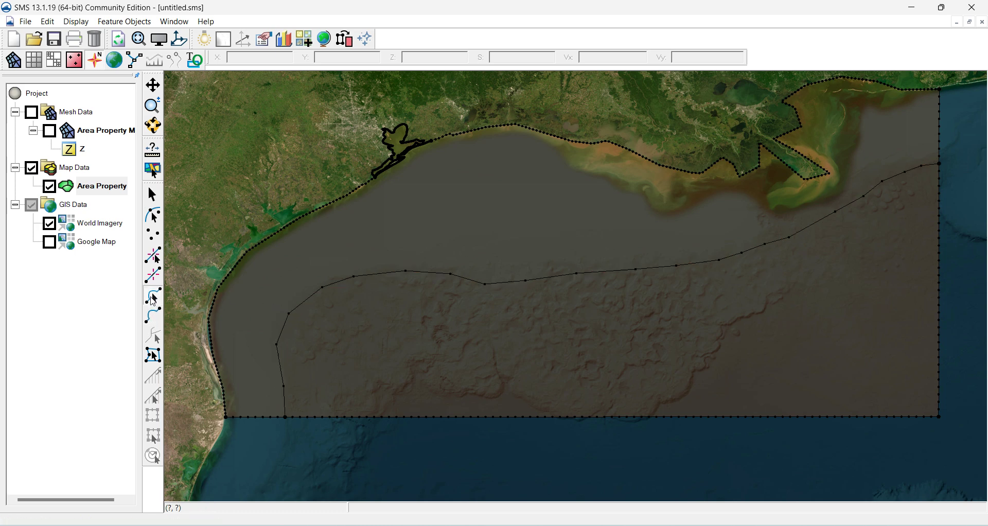
click(390, 276)
right_click(390, 276)
click(434, 394)
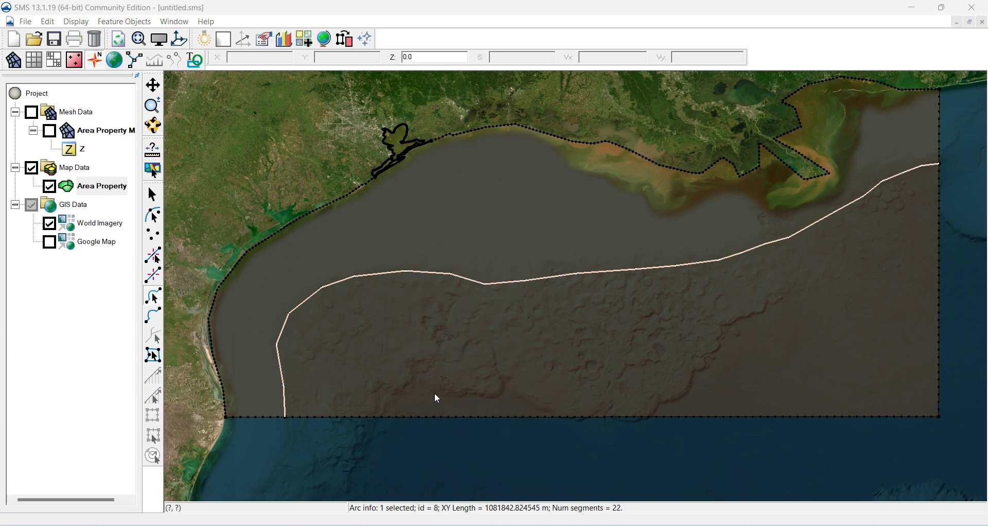
drag(561, 309, 523, 308)
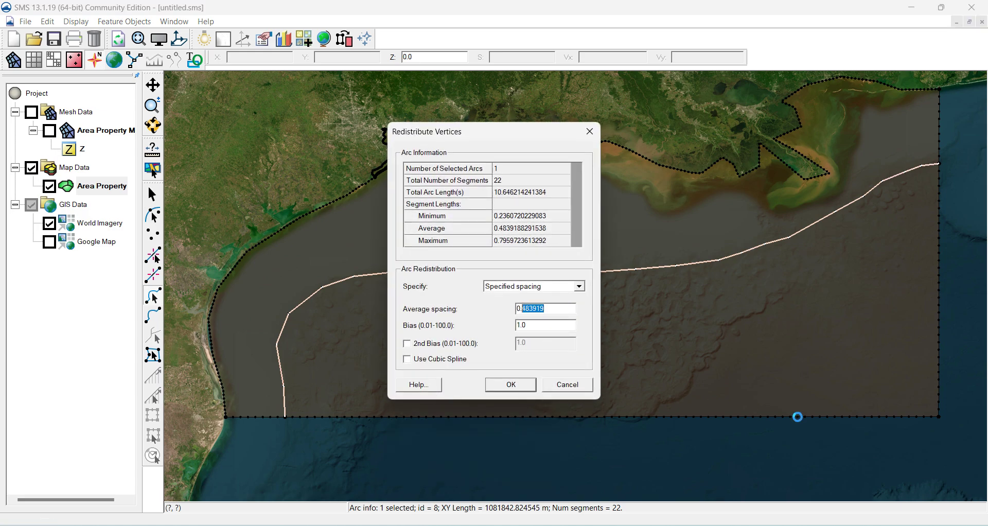
text(0.05)
click(509, 386)
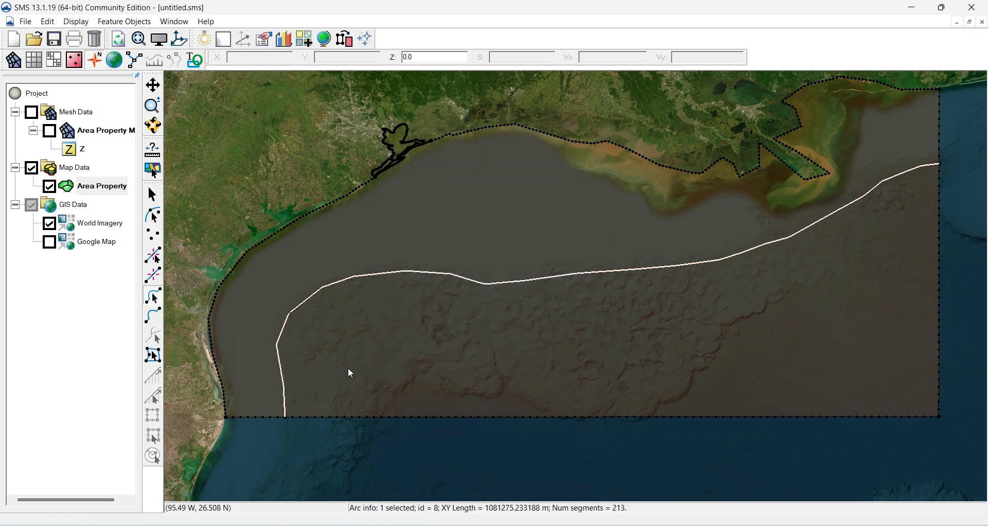
- Redistribute the shelf-edge arc's vertices with a specified average spacing of 0.1
click(236, 399)
scroll(225, 412, up, 4)
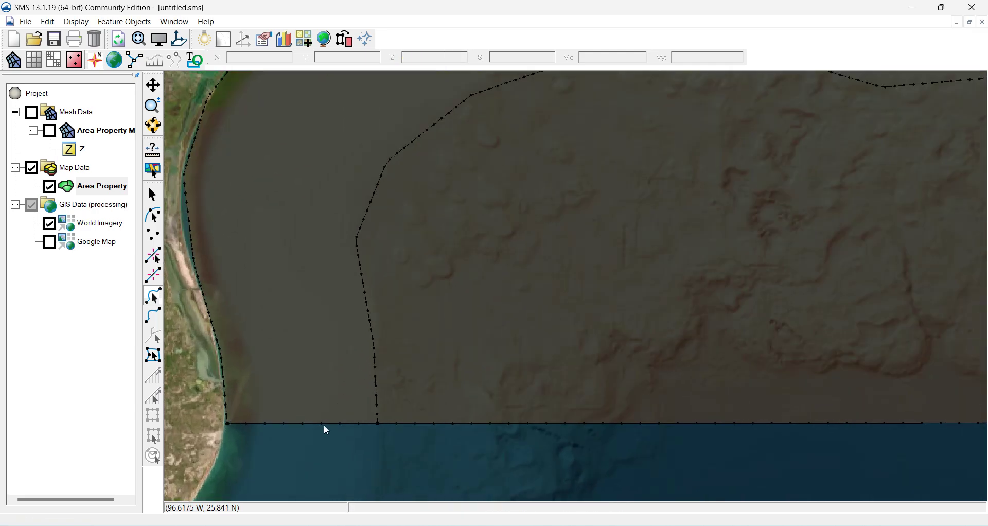
scroll(235, 408, down, 6)
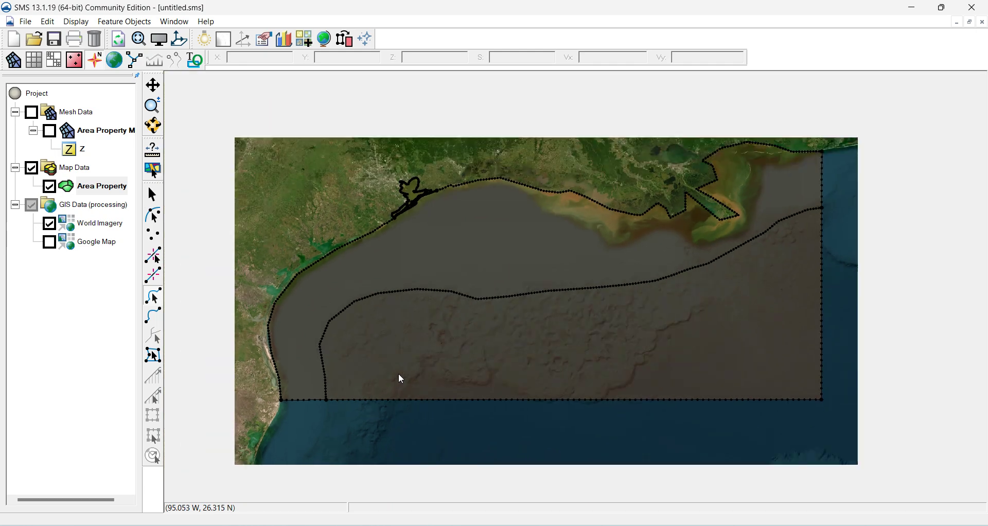
scroll(386, 287, up, 3)
scroll(752, 225, down, 4)
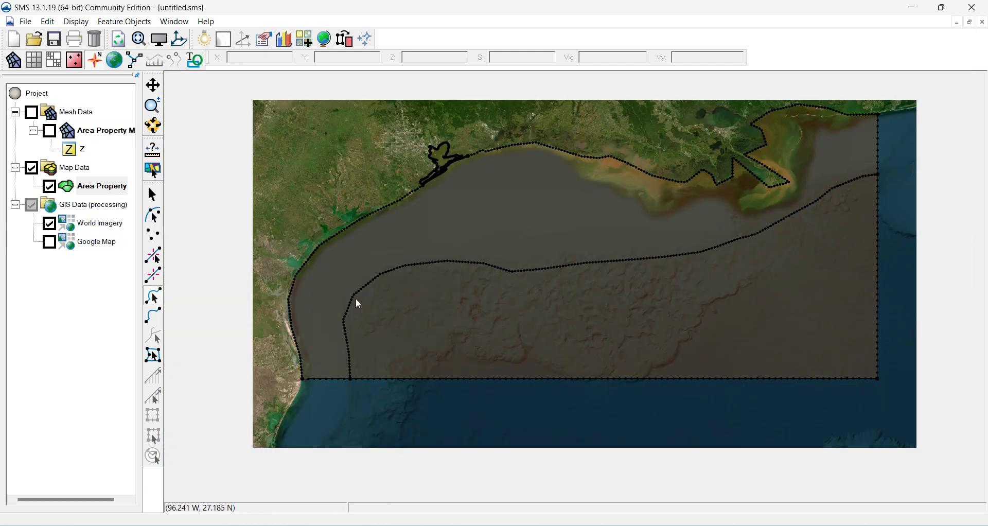
scroll(369, 284, up, 1)
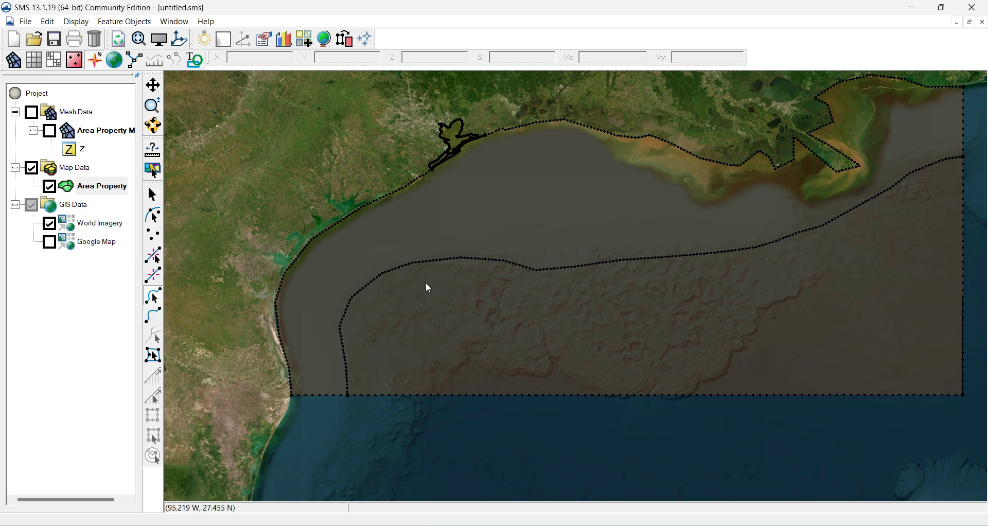
right_click(431, 266)
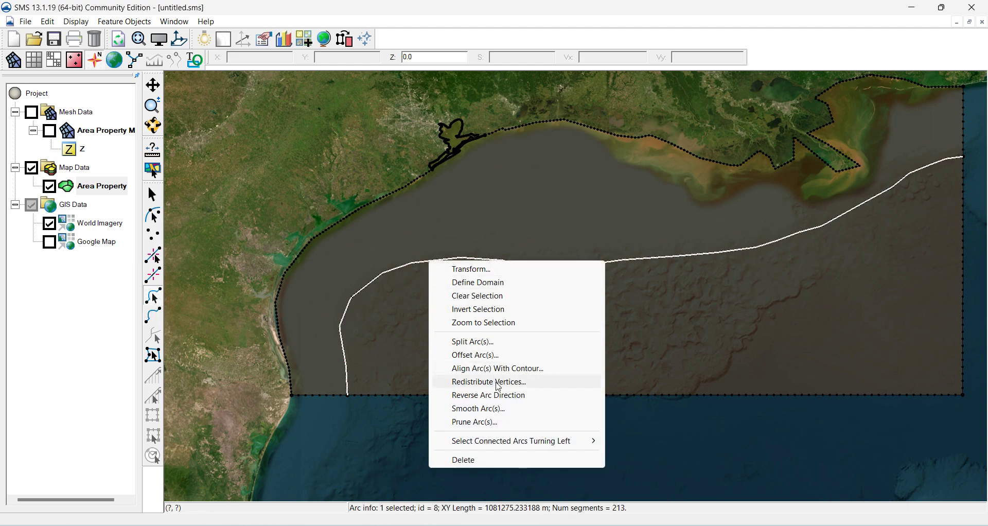
click(497, 382)
drag(542, 308, 524, 303)
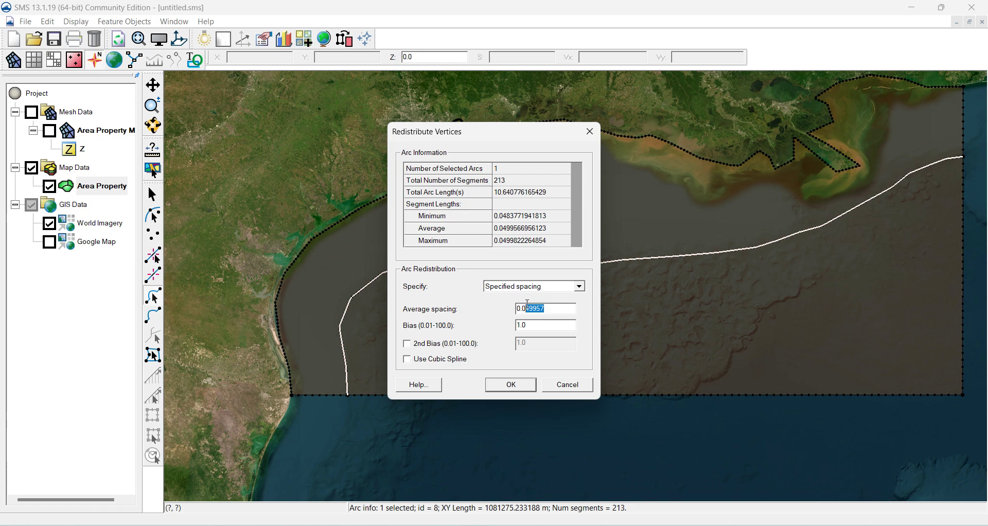
text(1)
click(506, 384)
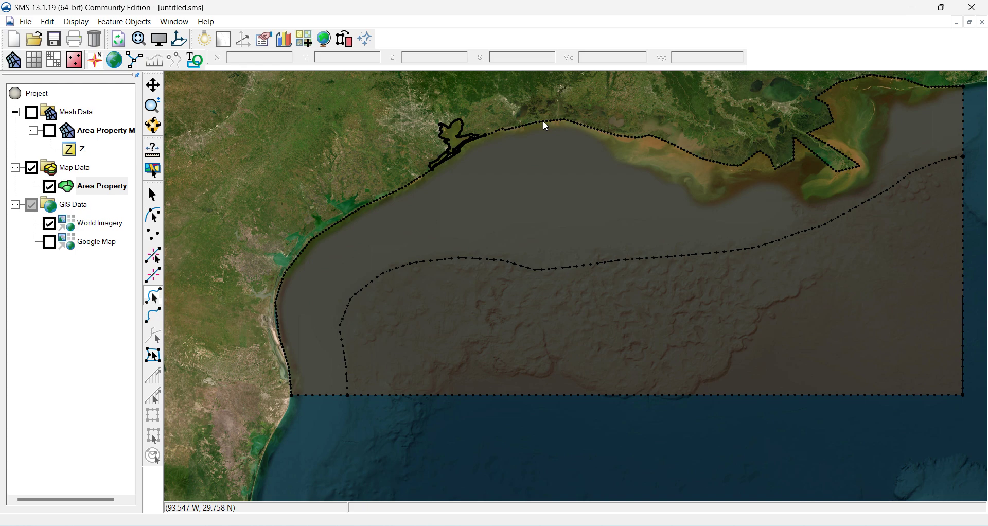
- Redistribute vertices on the southern boundary arc between the coast and the shelf-edge arc, using Min/max spacing with lengths 0.05 and 0.1
scroll(334, 425, up, 3)
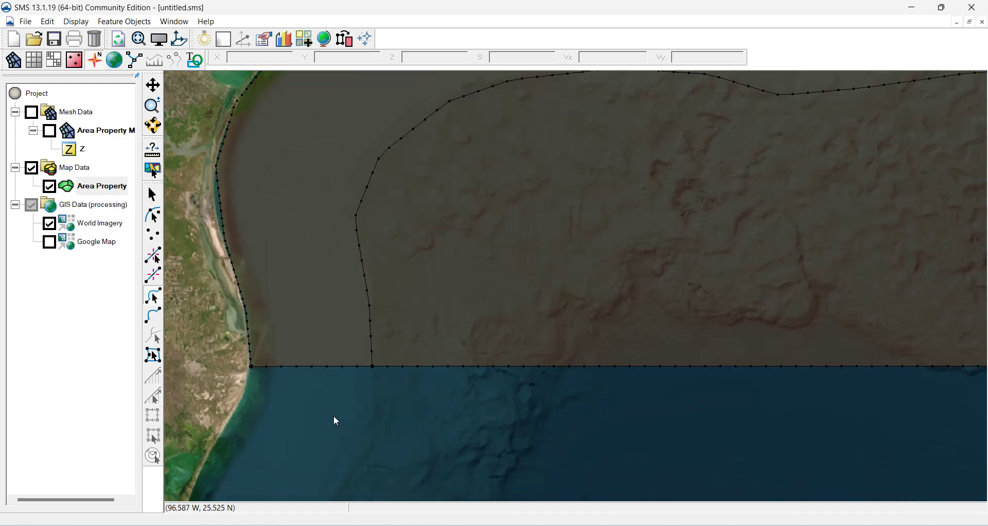
scroll(329, 394, up, 1)
scroll(328, 393, down, 5)
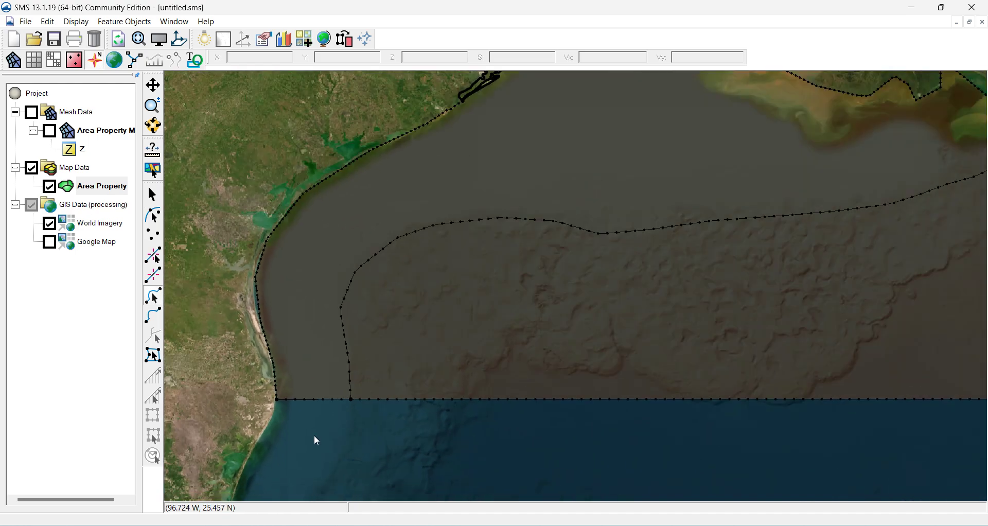
scroll(307, 366, up, 4)
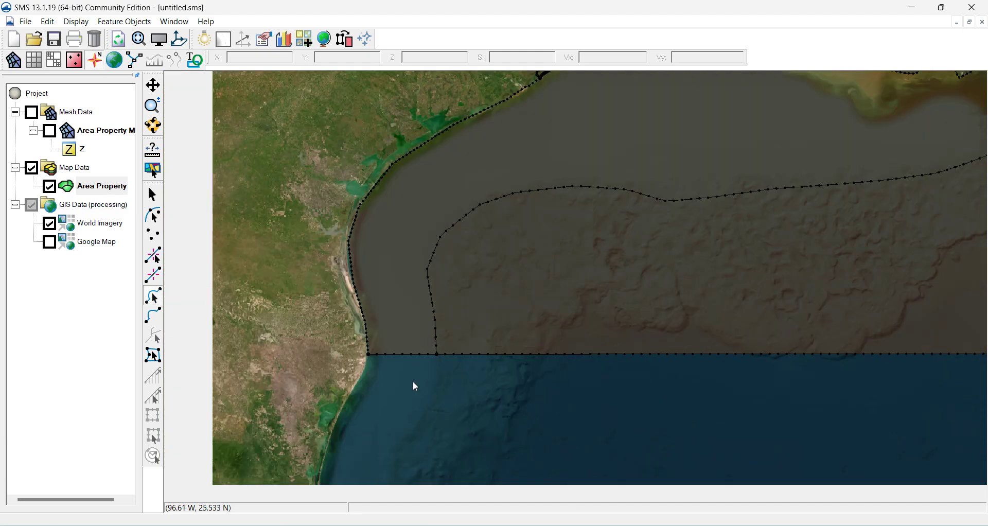
scroll(433, 343, up, 2)
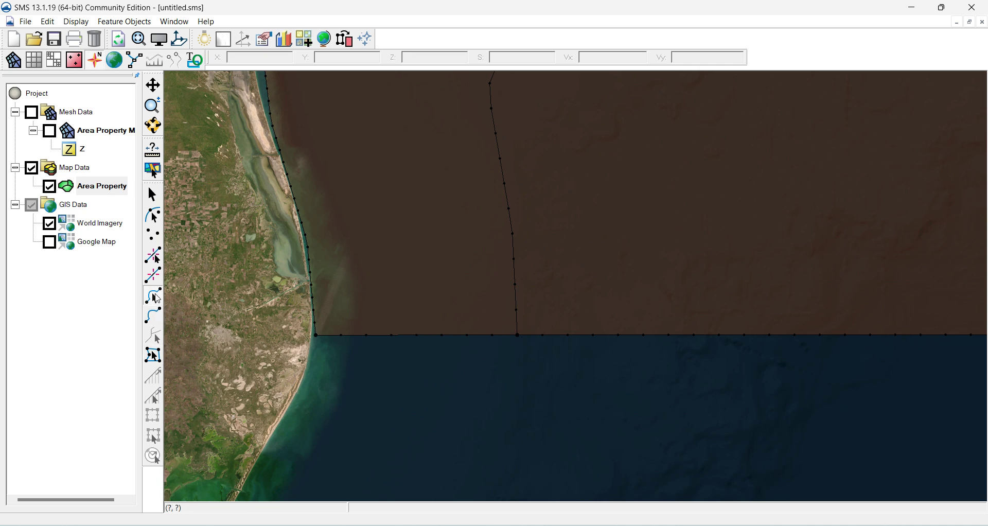
click(383, 336)
right_click(386, 339)
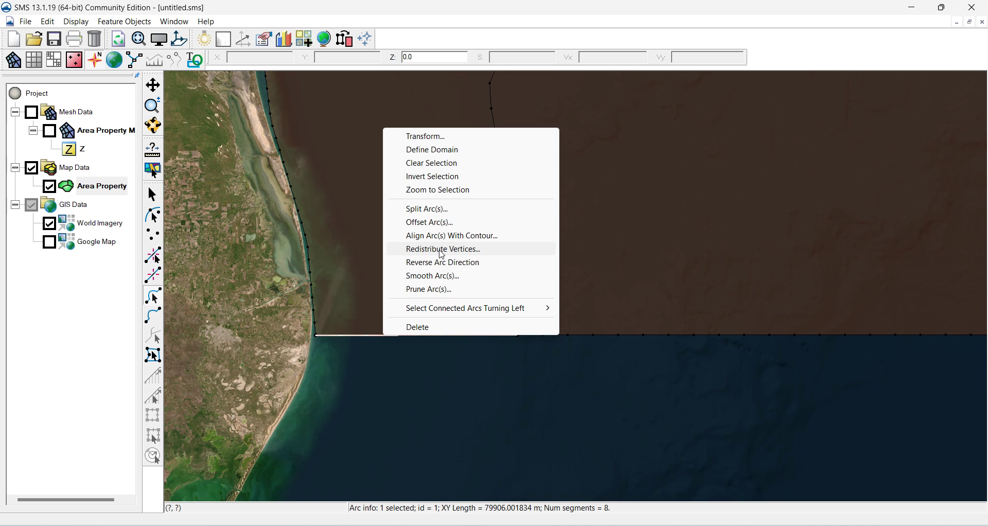
click(442, 250)
click(571, 288)
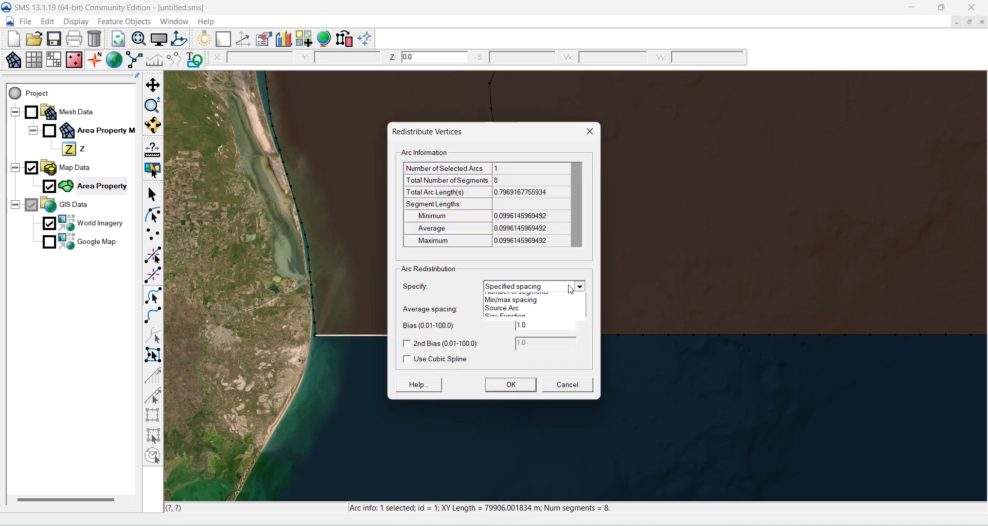
click(535, 315)
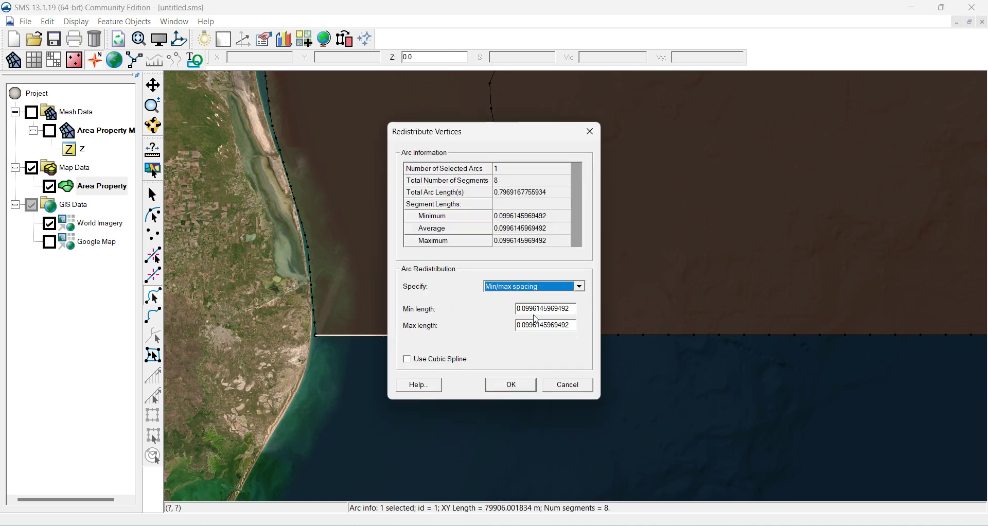
drag(525, 307, 570, 308)
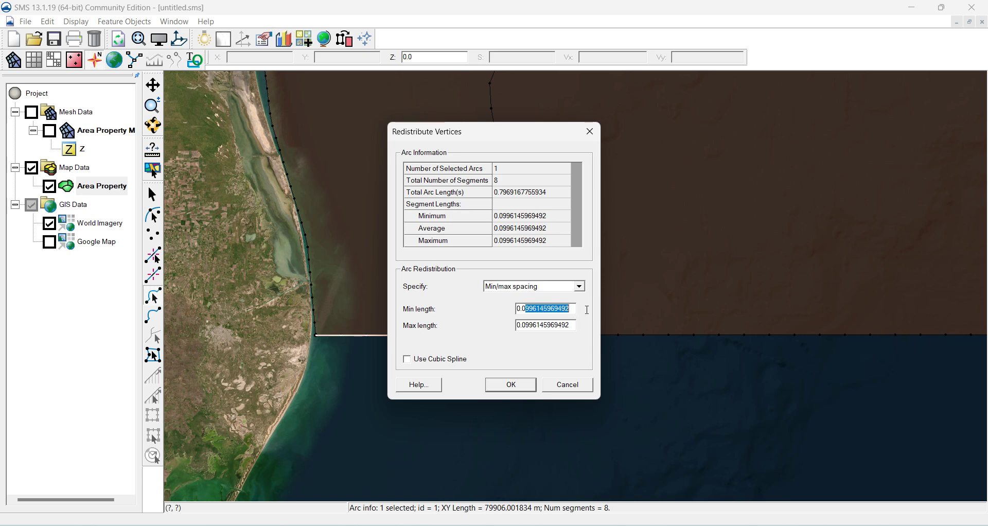
text(5)
drag(523, 330, 569, 330)
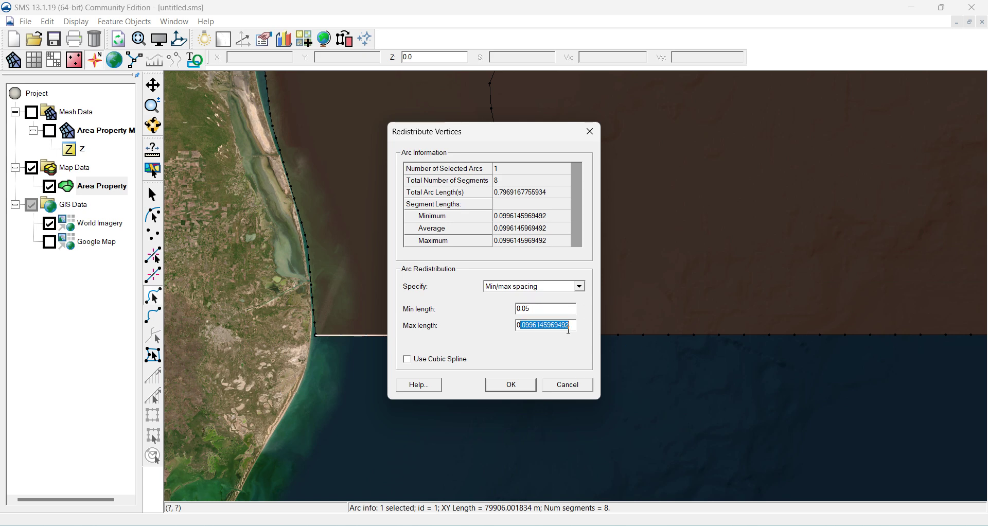
text(1)
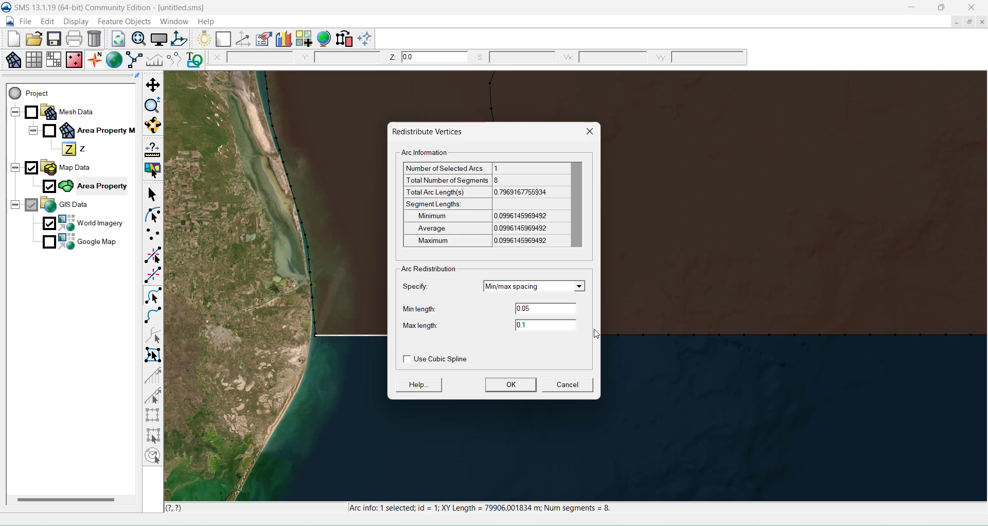
click(511, 385)
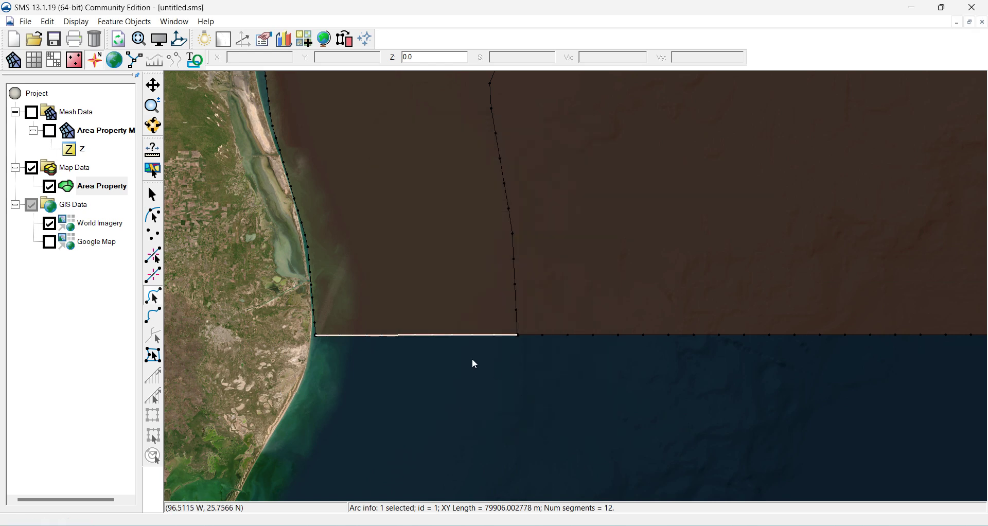
- Redistribute vertices on the eastern boundary arc between the northern coast and the shelf-edge arc, entering a spacing length of 0.05
click(317, 365)
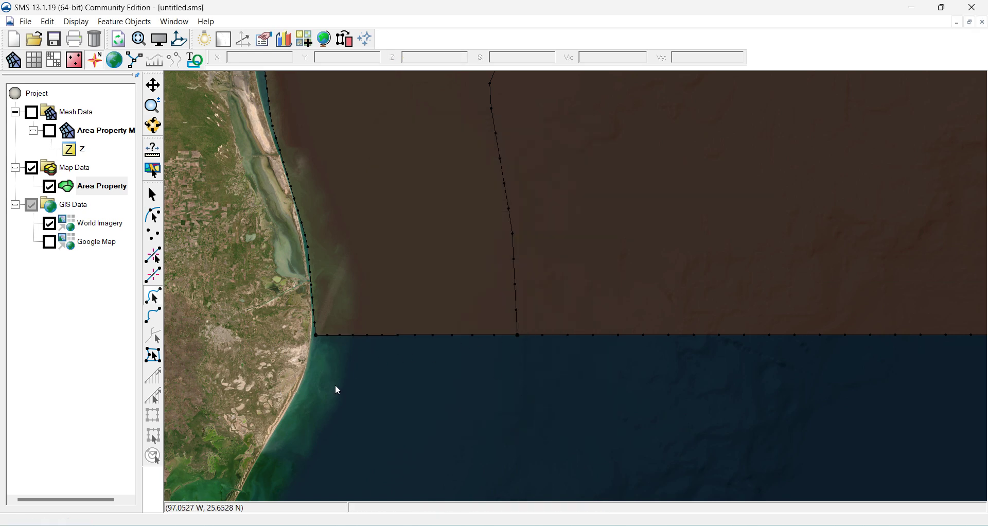
scroll(335, 388, down, 3)
scroll(177, 394, down, 2)
scroll(178, 393, down, 2)
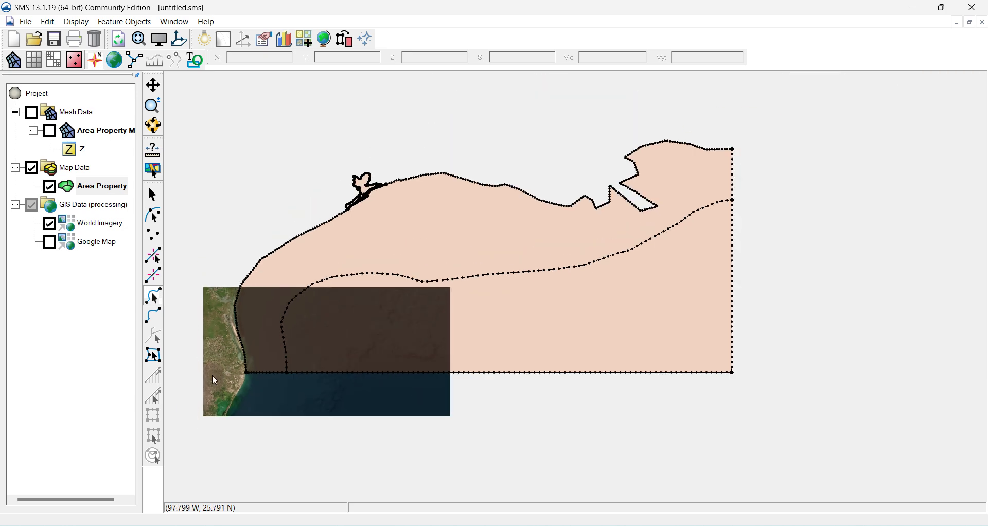
scroll(554, 238, up, 3)
scroll(571, 231, up, 3)
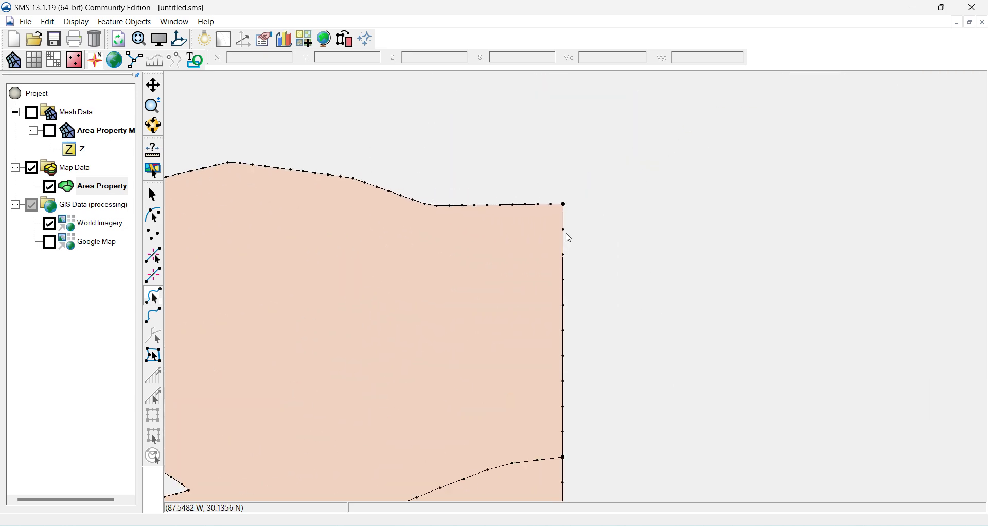
scroll(555, 237, down, 2)
scroll(566, 248, up, 2)
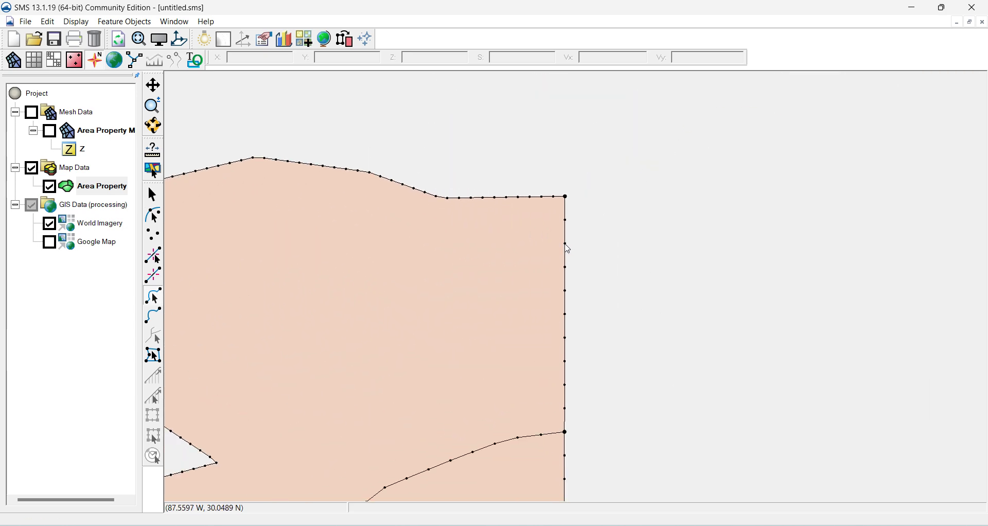
click(568, 249)
right_click(568, 249)
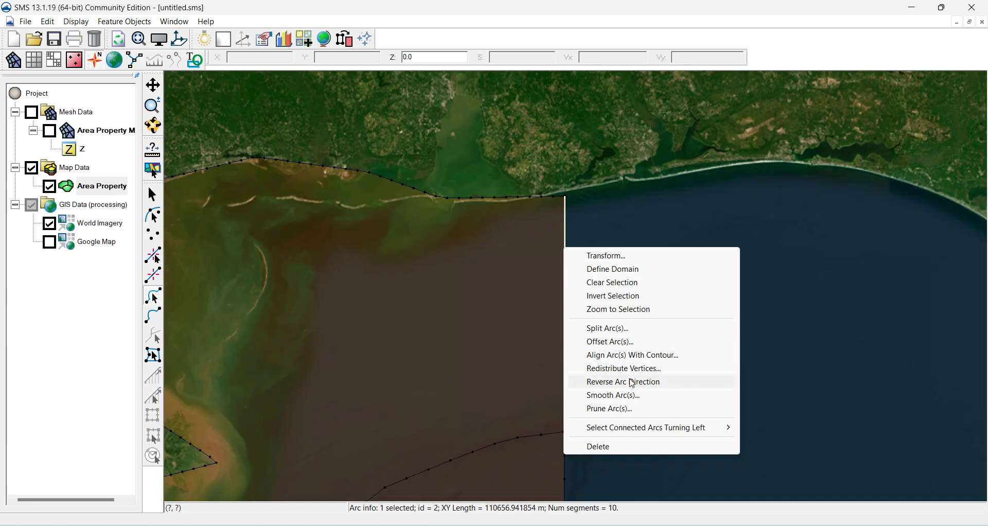
click(624, 368)
drag(527, 313, 586, 316)
text(0.05)
click(517, 385)
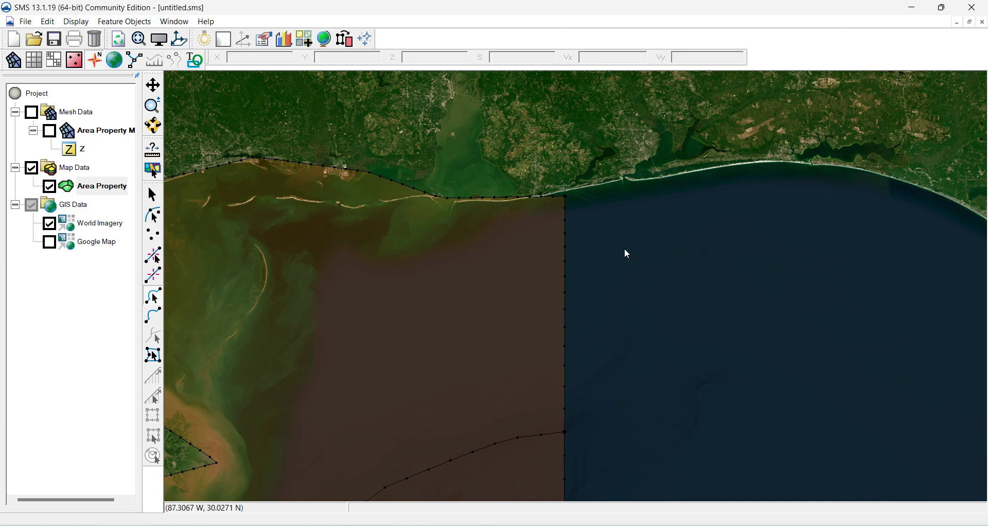
- Build polygons from the feature arcs in the Area Property coverage
scroll(642, 225, down, 4)
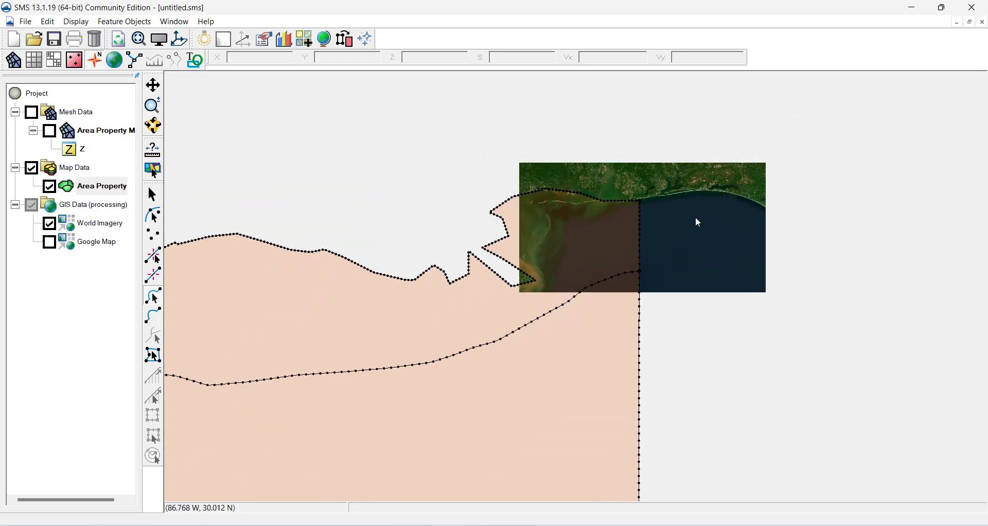
scroll(360, 295, up, 4)
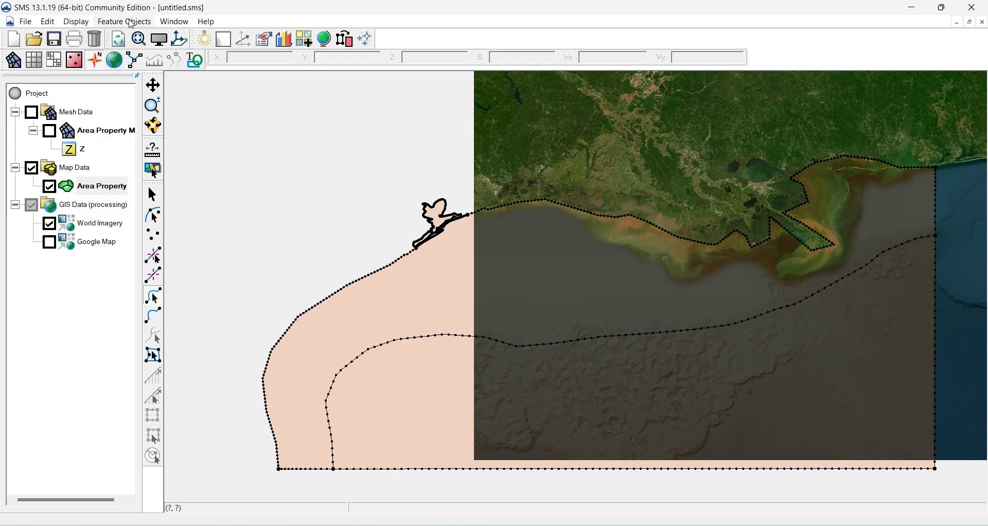
click(125, 21)
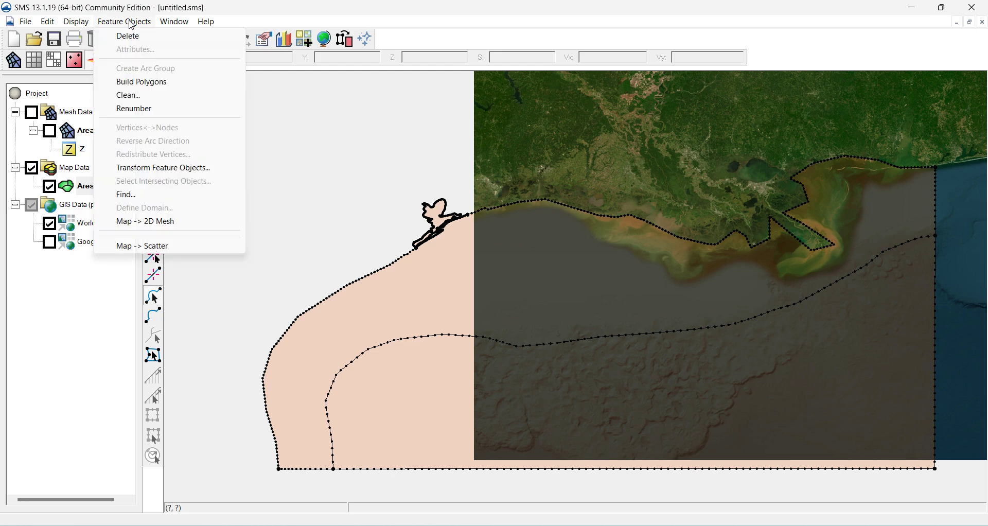
click(141, 82)
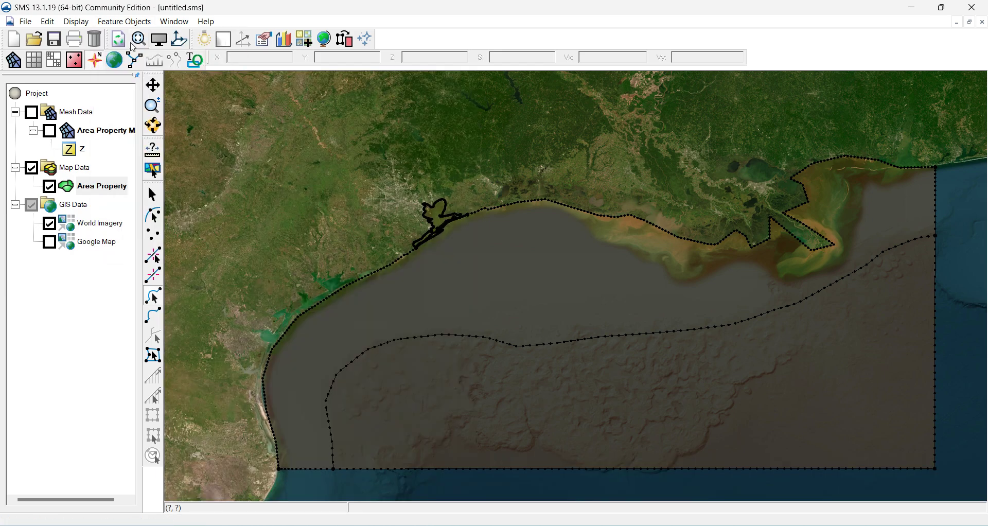
- Generate a 2D mesh from the Area Property coverage, keeping the mesh name Area Property Mesh, and inspect its element sizes
click(126, 20)
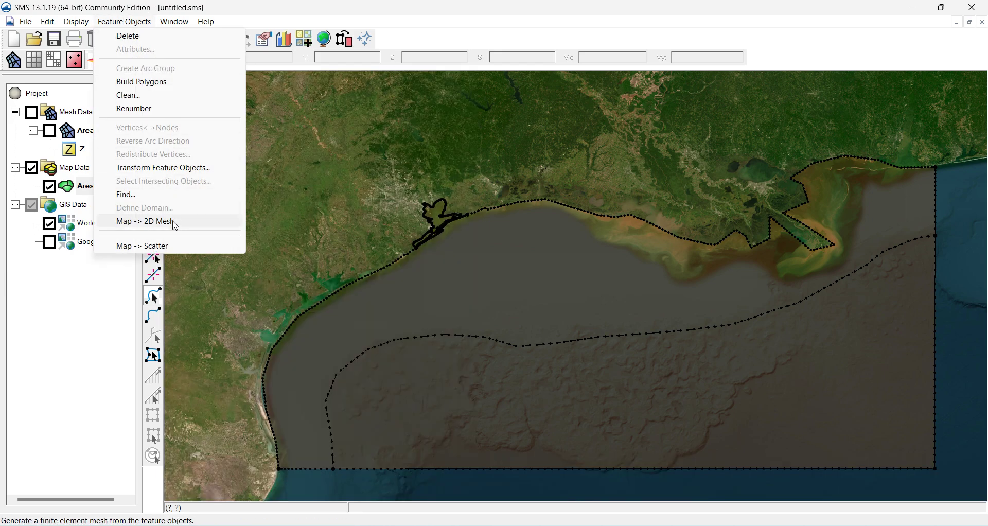
click(174, 225)
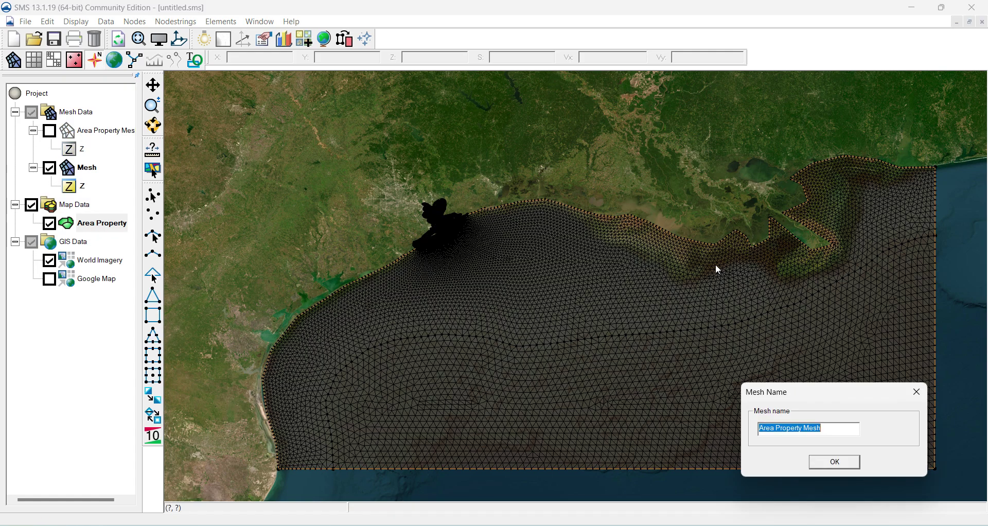
click(849, 461)
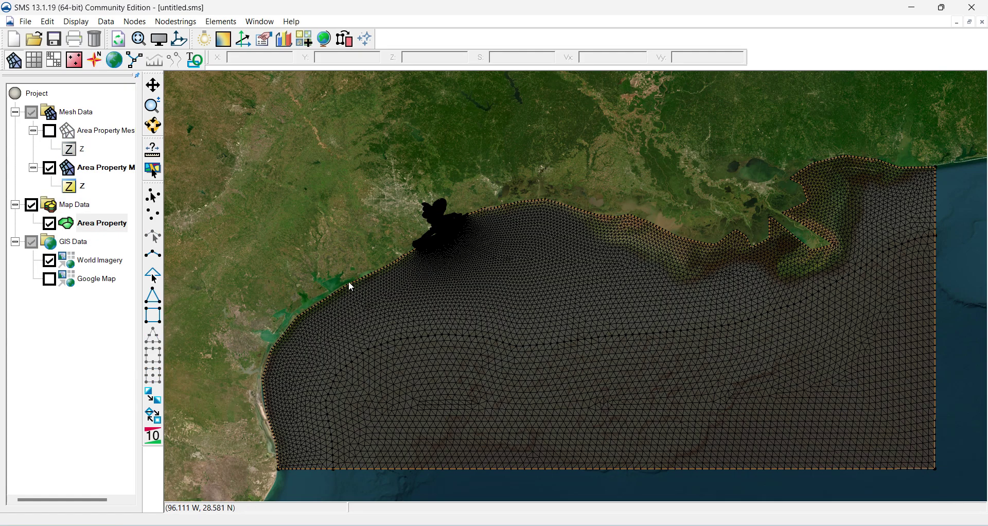
scroll(332, 457, up, 1)
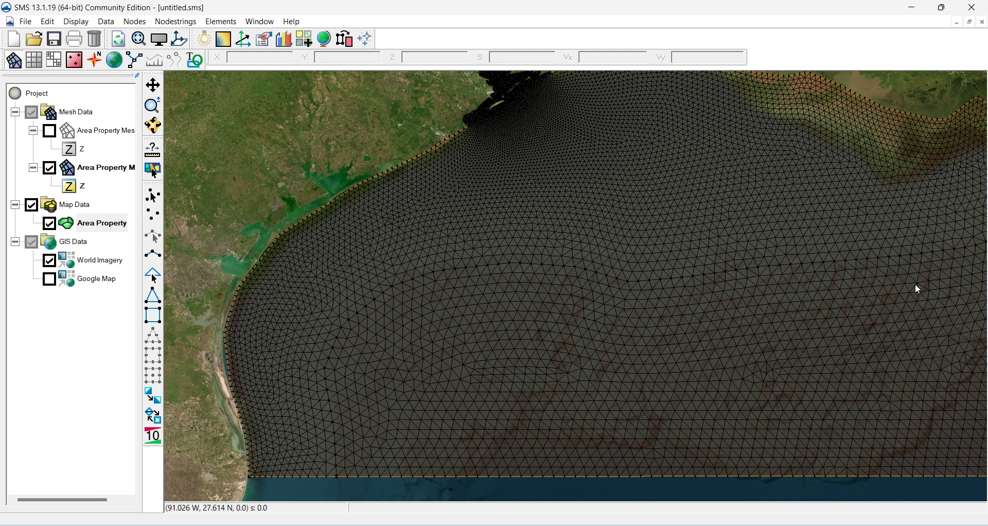
scroll(280, 441, down, 1)
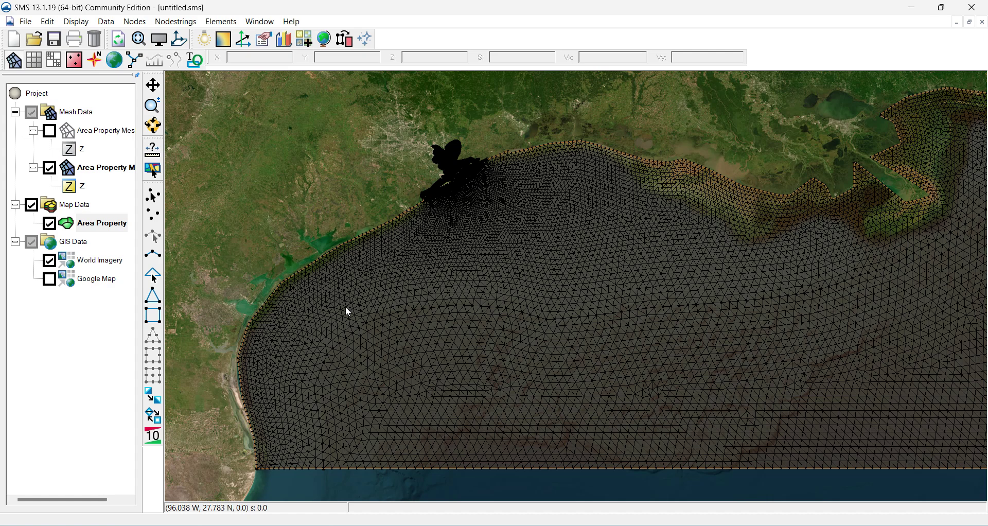
- Try to save the project, and delete the older, hidden Area Property Mesh from the mesh data
click(55, 43)
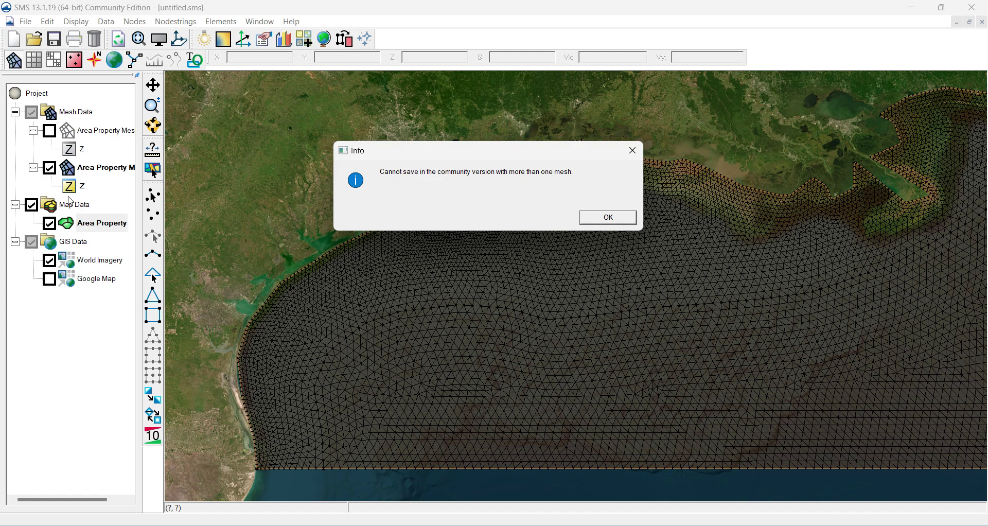
click(629, 221)
right_click(89, 131)
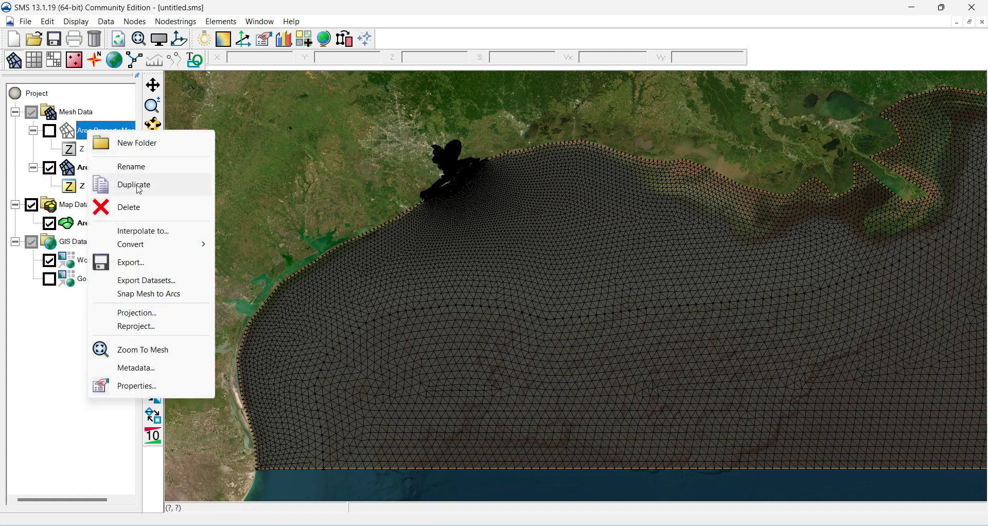
click(126, 208)
click(488, 305)
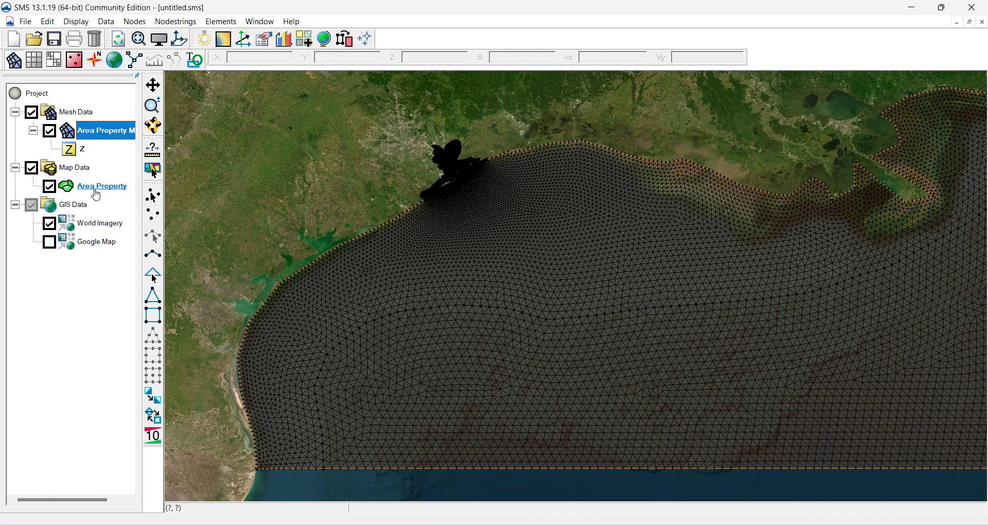
- Start saving the project and create a folder named MARS689 in the Projects directory
click(57, 42)
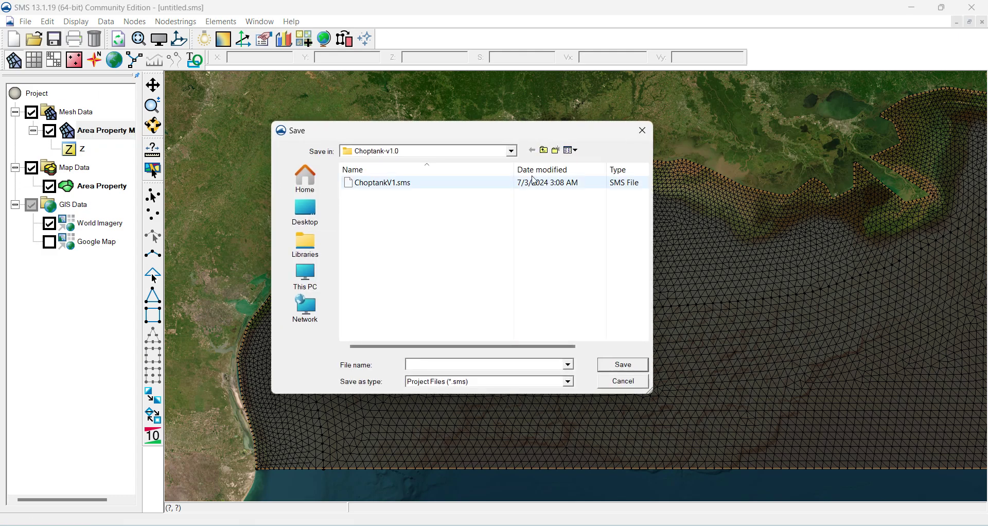
click(544, 151)
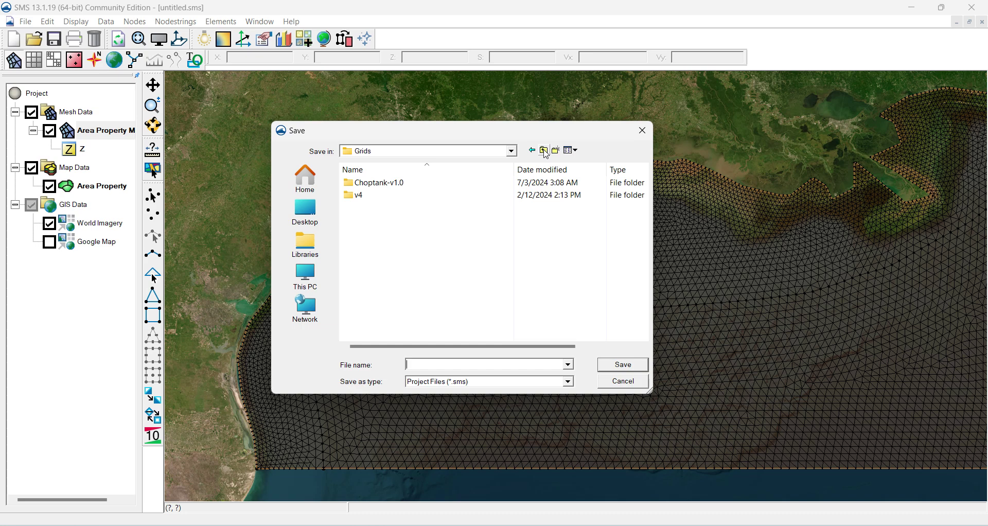
click(545, 152)
click(544, 152)
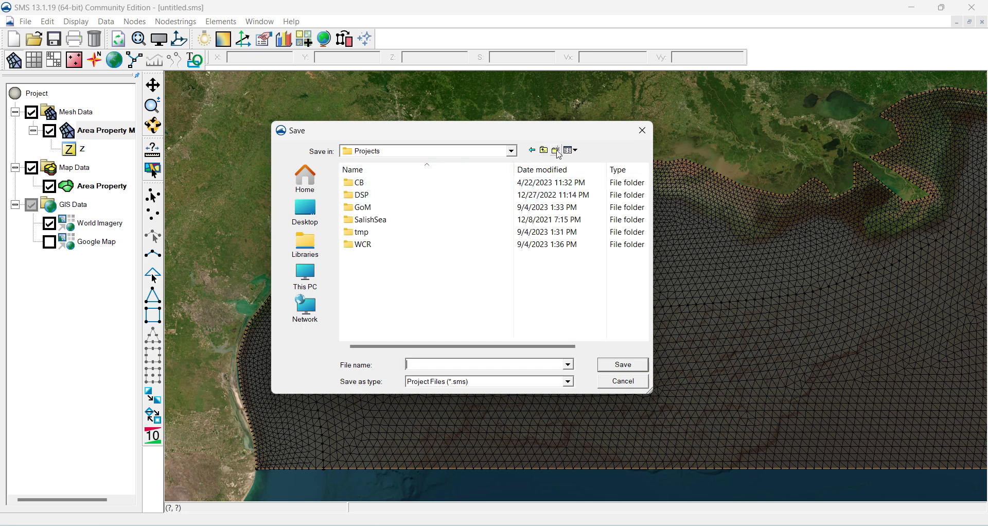
click(556, 151)
text(M)
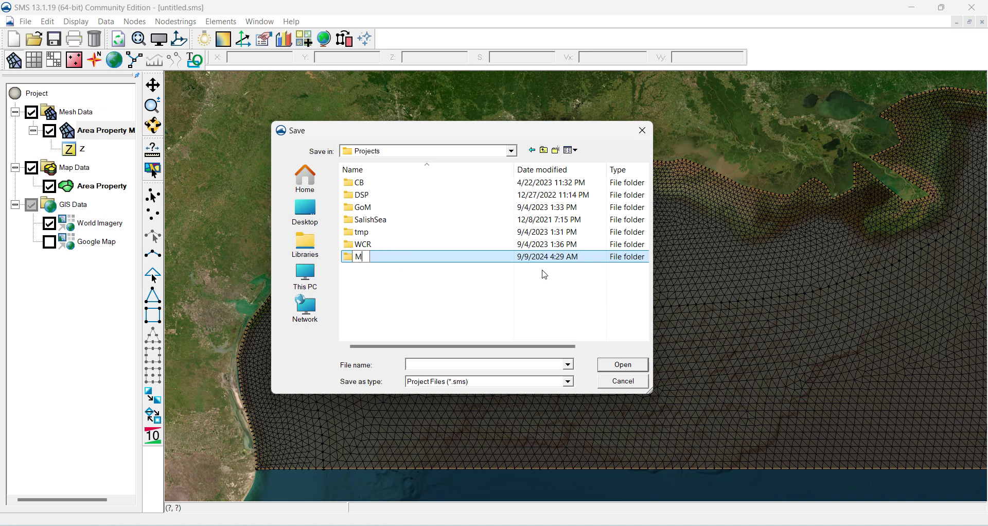
text(ARS689)
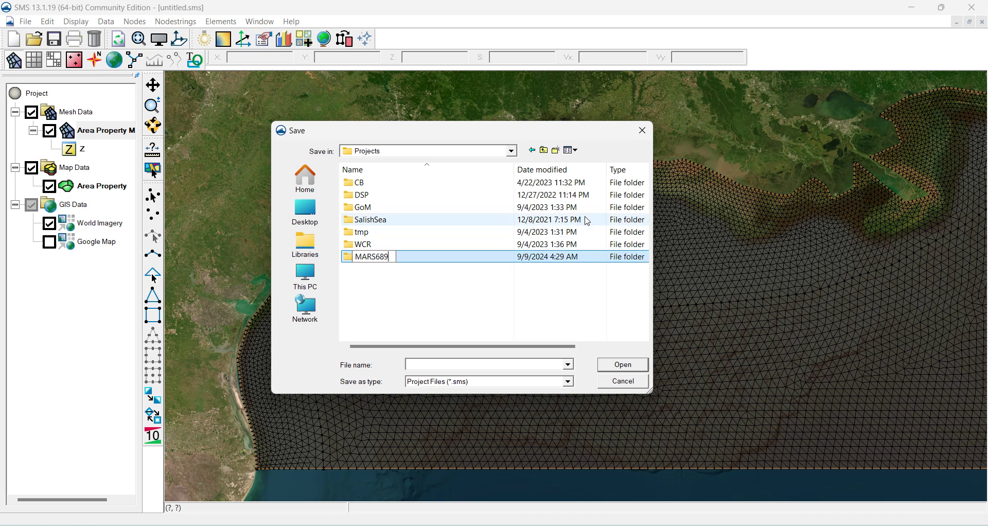
key(Return)
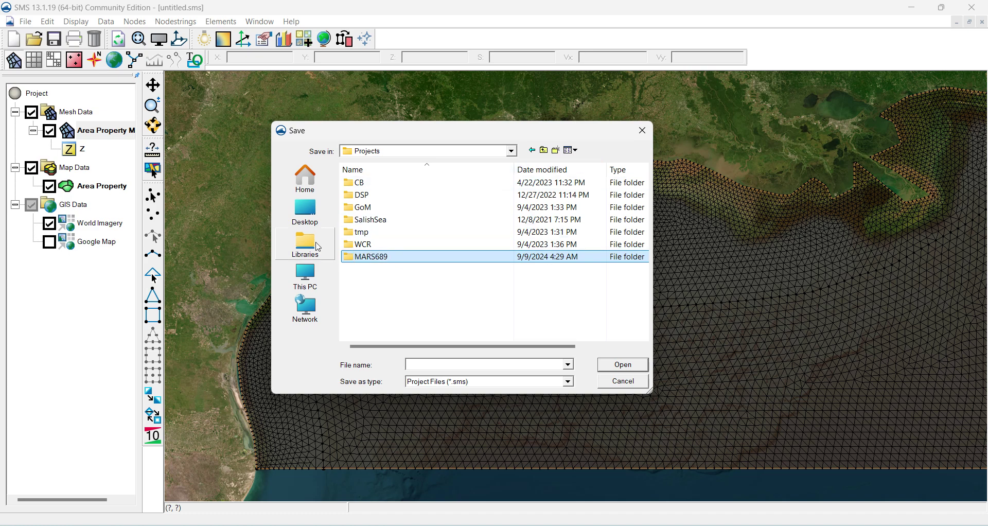
- Create a folder named Grids inside the MARS689 folder
double_click(363, 256)
right_click(415, 214)
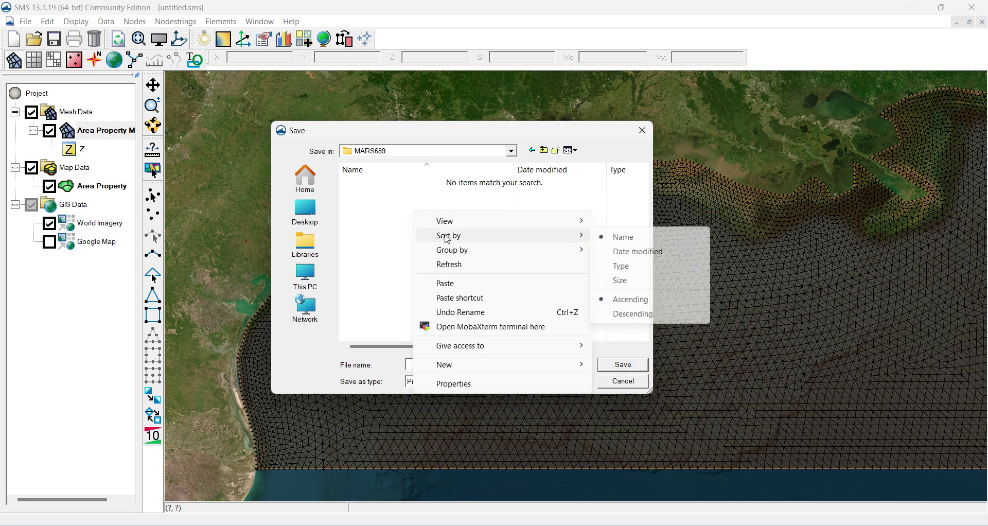
click(412, 306)
right_click(446, 227)
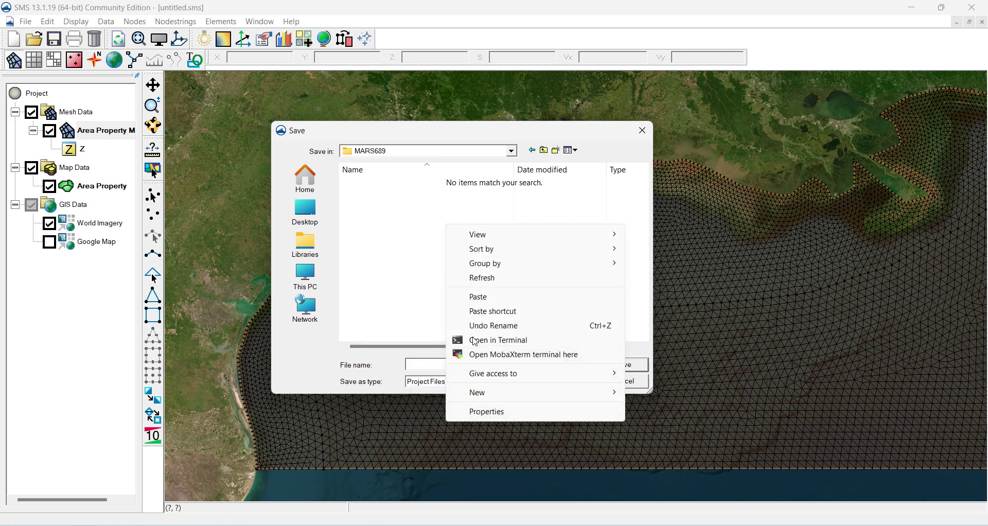
mouse_move(550, 393)
click(678, 227)
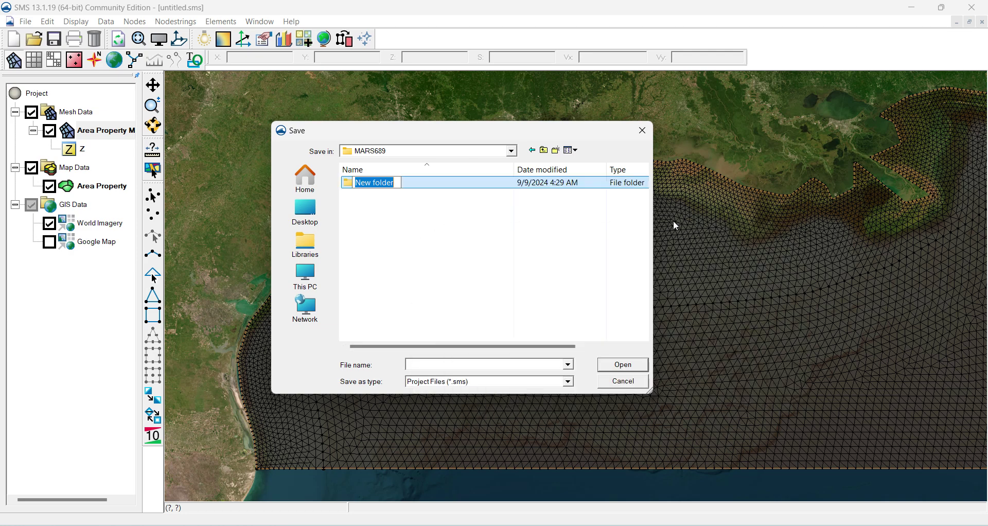
text(Grids)
key(Return)
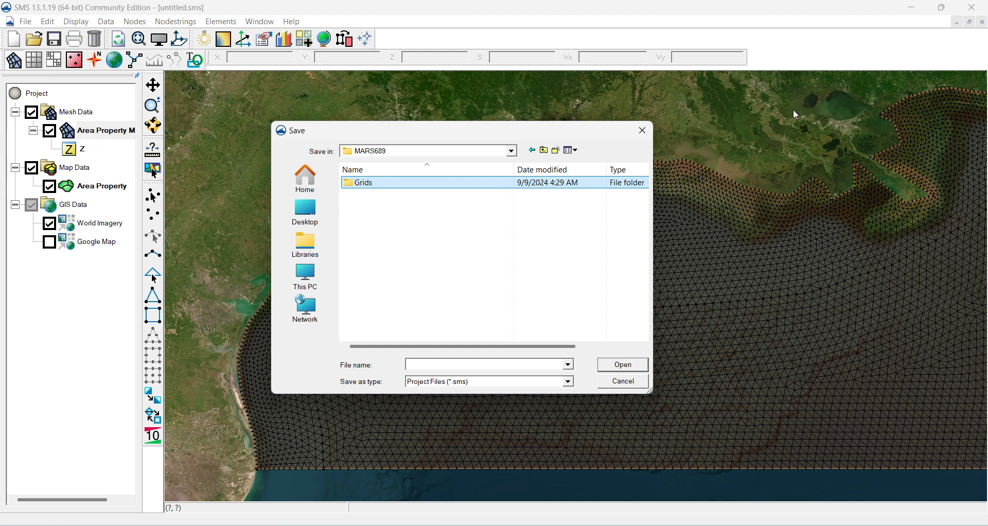
- Create a V1 folder inside Grids and save the project there as V1 in the SMS project format
double_click(397, 182)
right_click(396, 195)
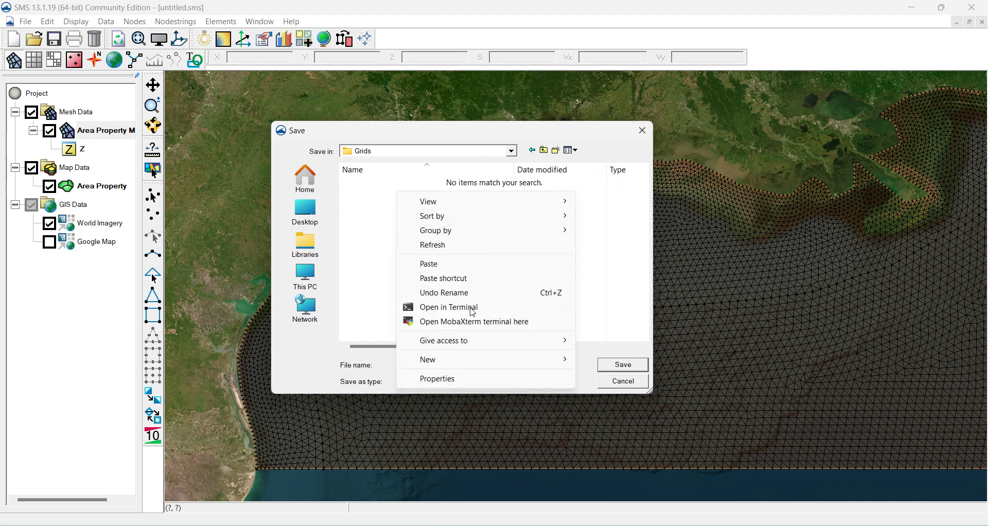
click(599, 362)
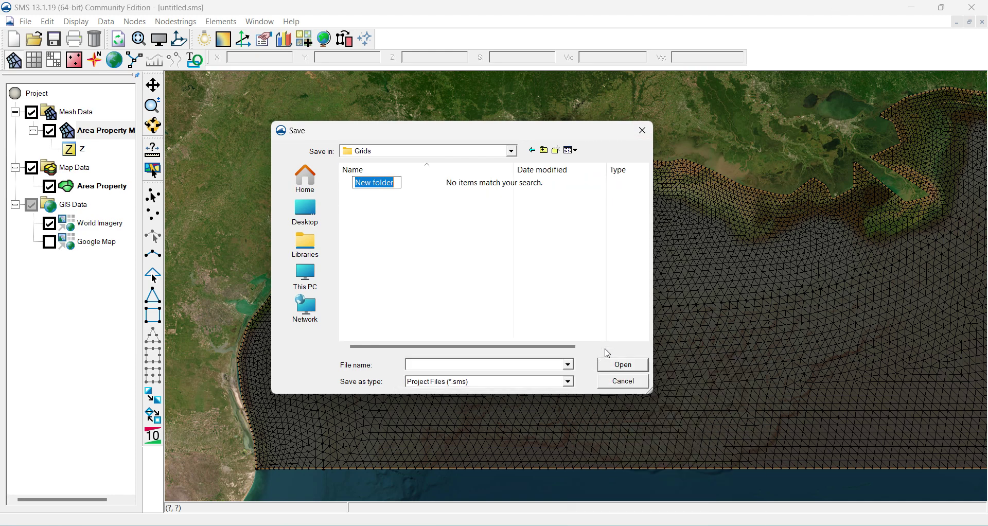
text(V1)
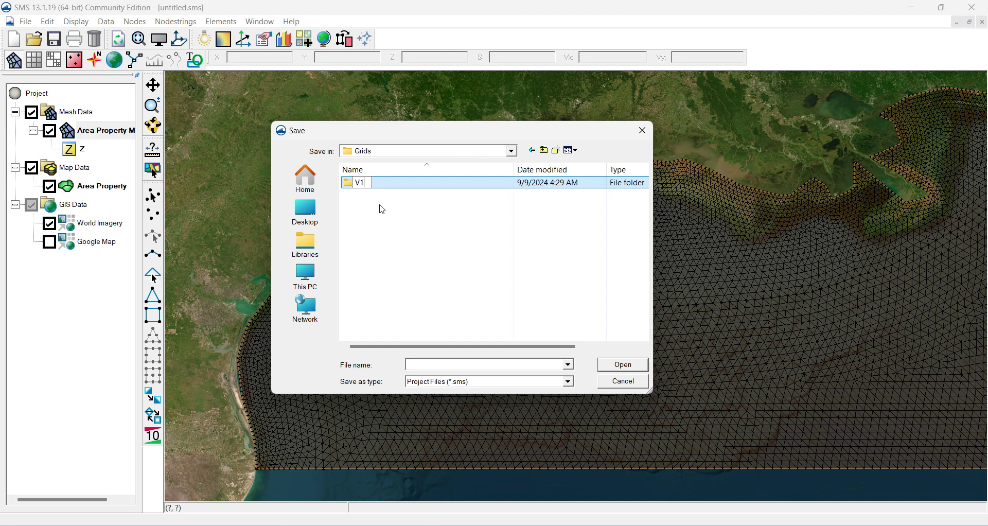
key(Return)
double_click(417, 184)
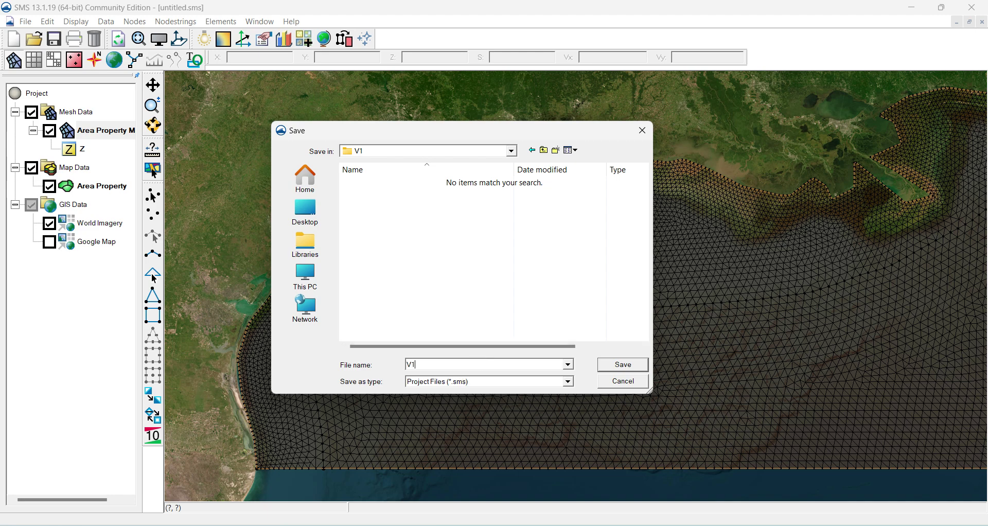
key(Return)
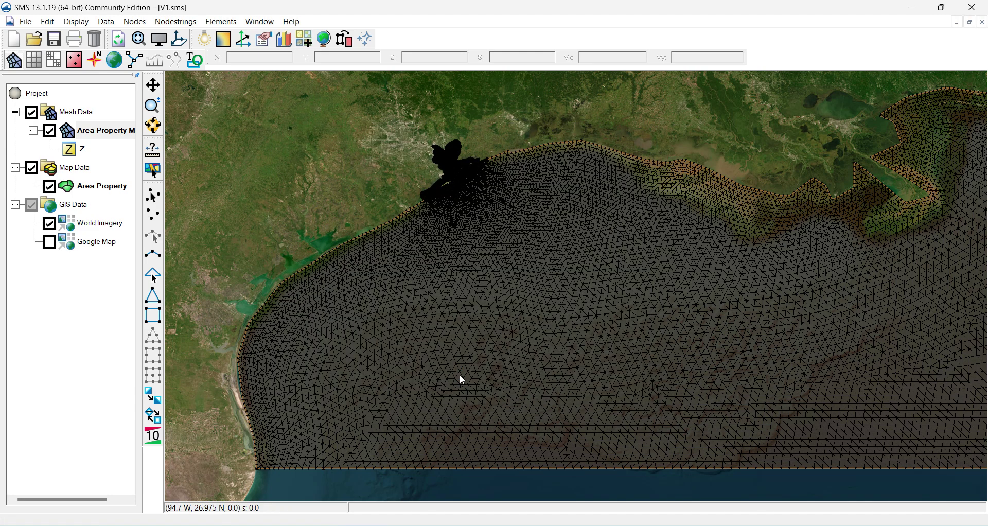